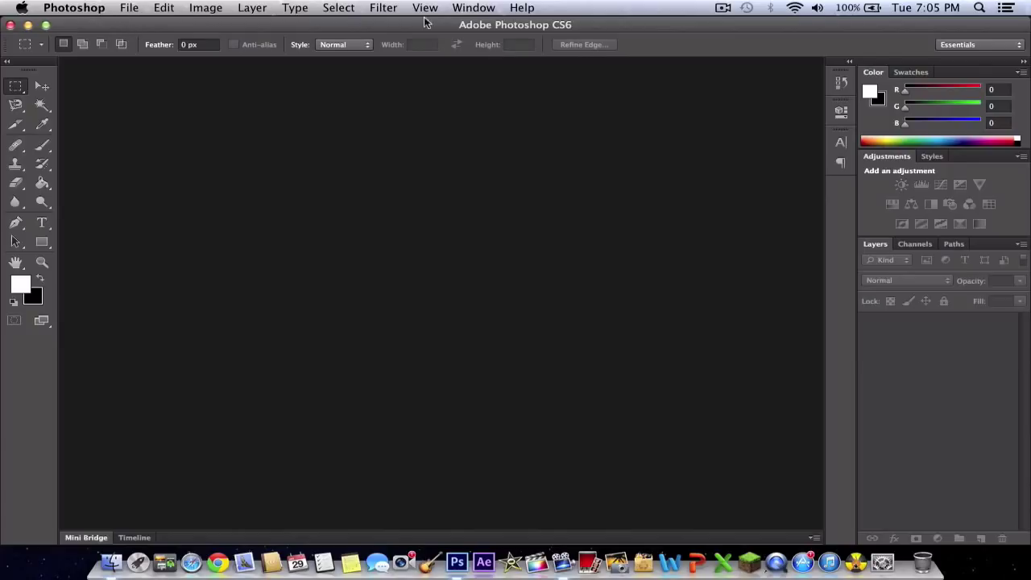
Start a new document named 'youtube'
{"action": "left_click", "coordinate": [132, 9]}
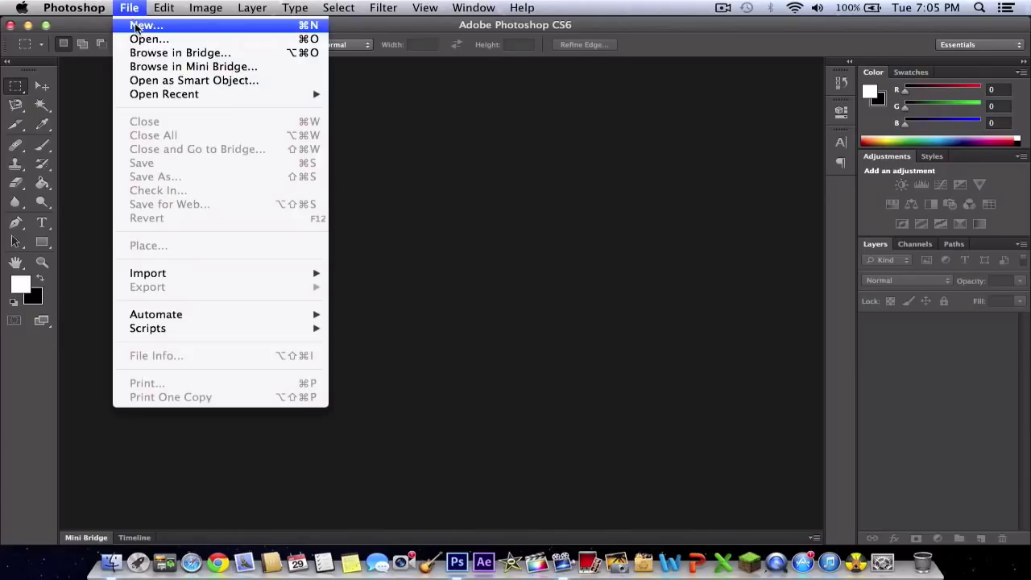
{"action": "left_click", "coordinate": [139, 26]}
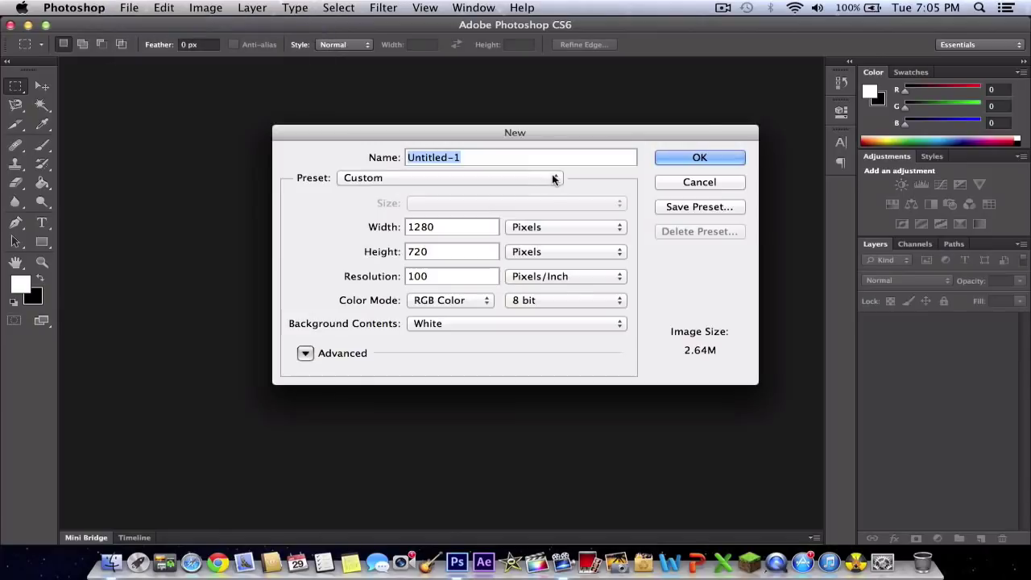
{"action": "left_click_drag", "start_coordinate": [514, 133], "coordinate": [502, 122]}
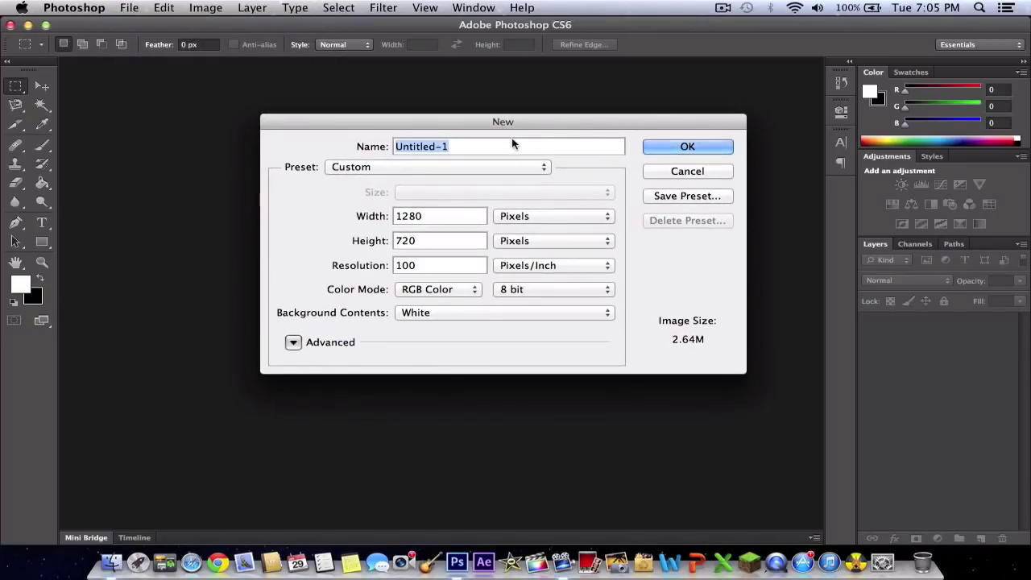
{"action": "key", "text": "BackSpace"}
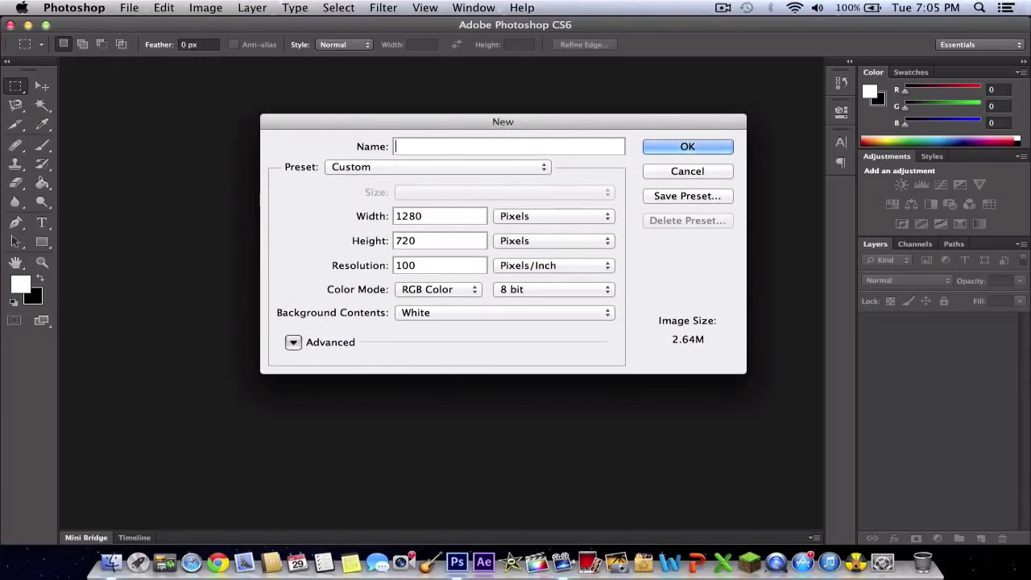
{"action": "type", "text": "youtube"}
{"action": "key", "text": "BackSpace"}
{"action": "key", "text": "BackSpace"}
{"action": "type", "text": "be"}
Keep the Custom size of 1280 × 720 pixels
{"action": "left_click", "coordinate": [488, 169]}
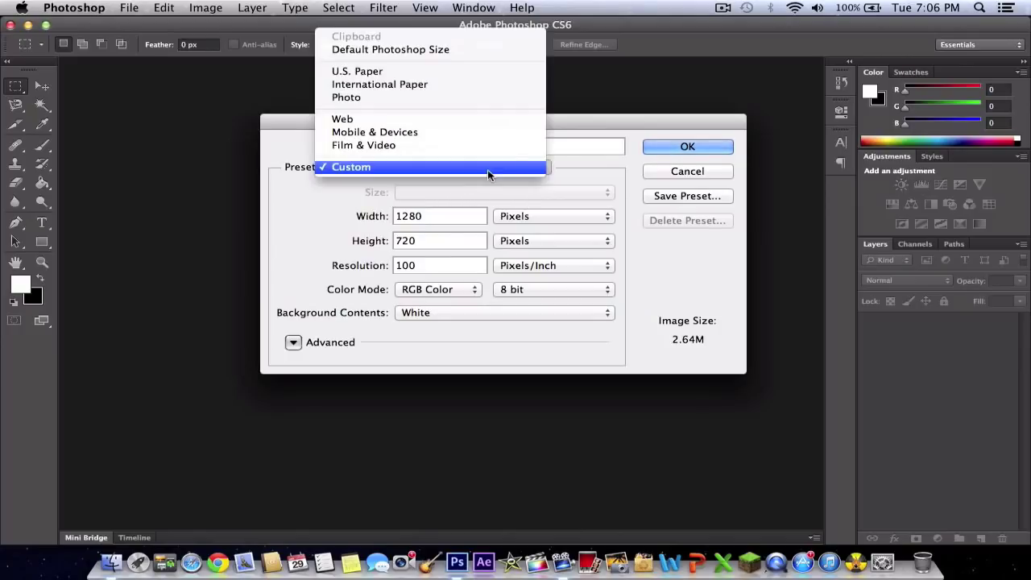
{"action": "left_click", "coordinate": [579, 174]}
{"action": "left_click_drag", "start_coordinate": [453, 214], "coordinate": [379, 216]}
{"action": "left_click", "coordinate": [430, 211]}
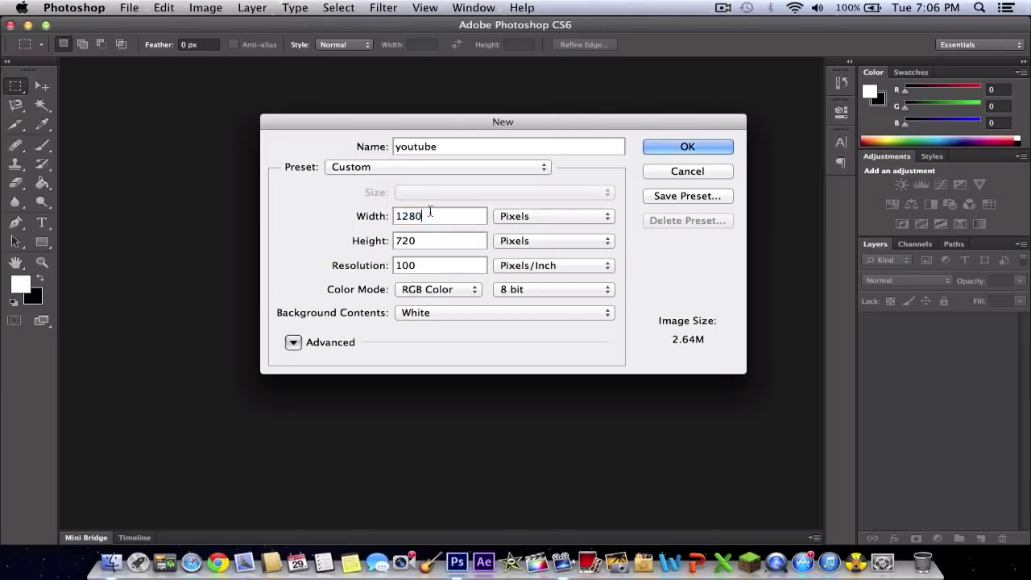
{"action": "left_click_drag", "start_coordinate": [394, 241], "coordinate": [448, 253]}
{"action": "left_click", "coordinate": [447, 246]}
{"action": "left_click", "coordinate": [555, 223]}
{"action": "left_click", "coordinate": [620, 233]}
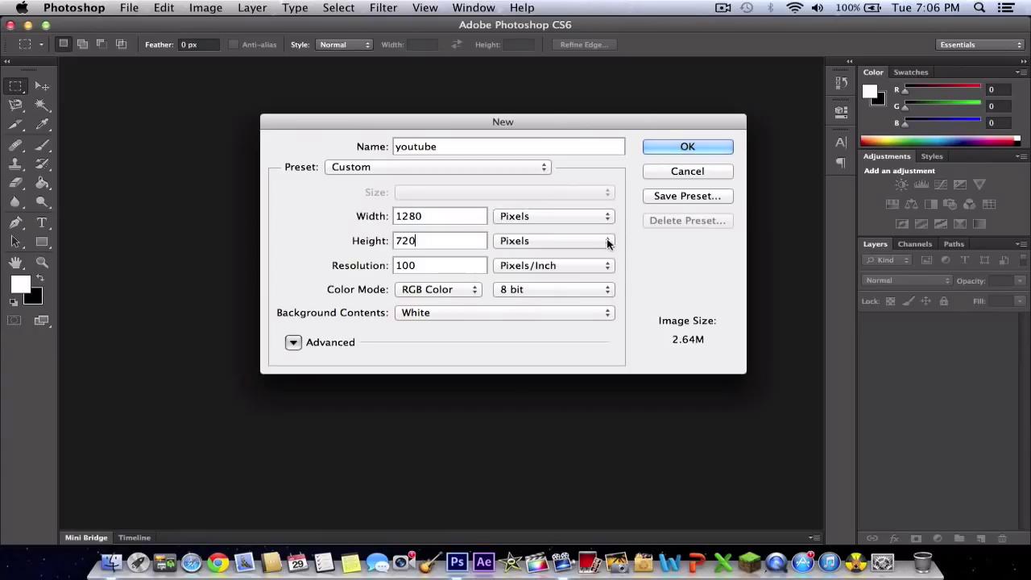
Keep 8-bit RGB Color with a White background and create the document
{"action": "left_click", "coordinate": [548, 281]}
{"action": "left_click", "coordinate": [448, 285]}
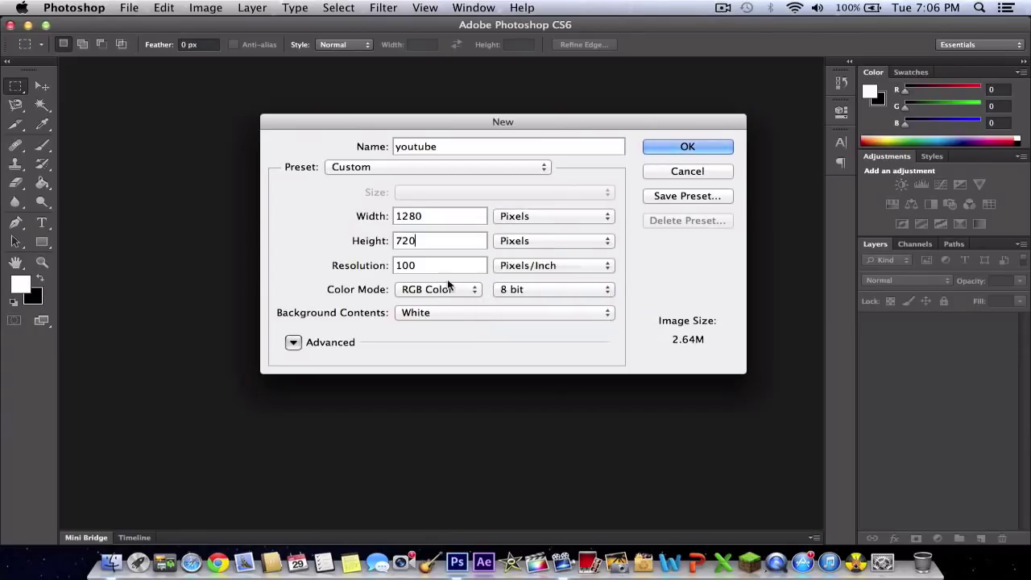
{"action": "left_click", "coordinate": [449, 285]}
{"action": "left_click", "coordinate": [516, 303]}
{"action": "left_click", "coordinate": [518, 320]}
{"action": "left_click", "coordinate": [426, 303]}
{"action": "left_click", "coordinate": [294, 342]}
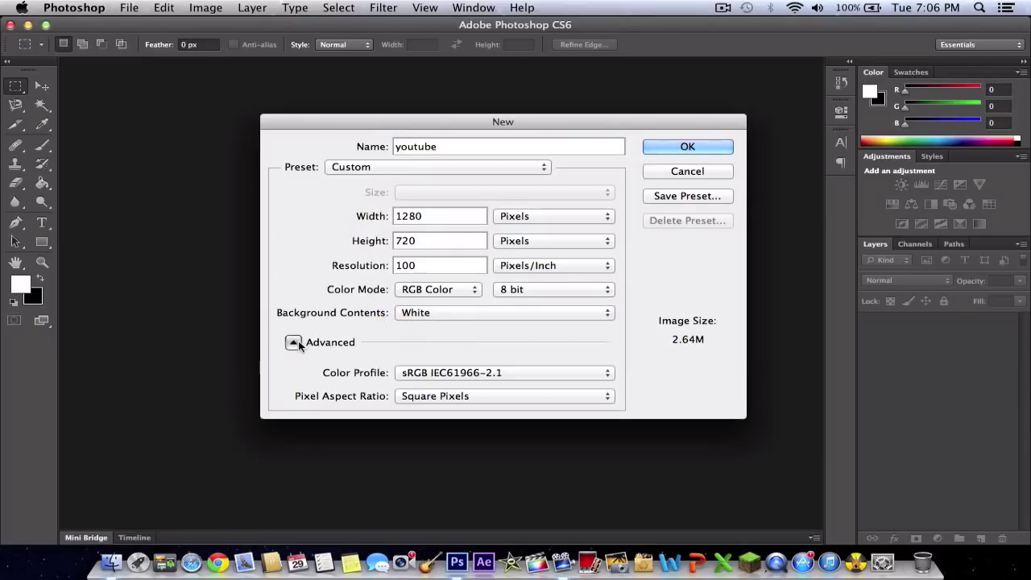
{"action": "left_click", "coordinate": [295, 344]}
{"action": "left_click", "coordinate": [675, 149]}
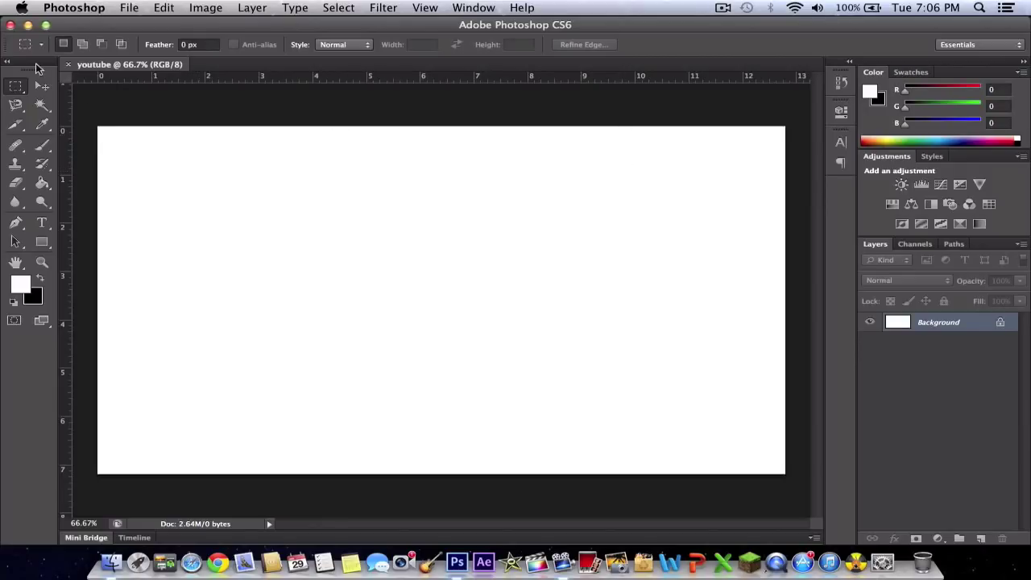
Start placing an image, first browsing into the YouTube Thumbnails folder
{"action": "left_click", "coordinate": [7, 62]}
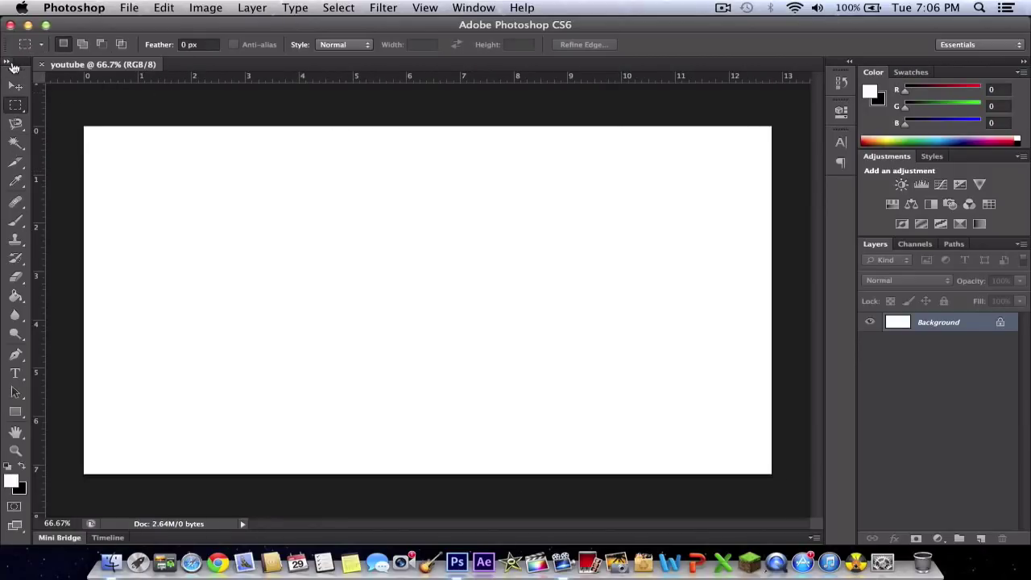
{"action": "left_click", "coordinate": [7, 62]}
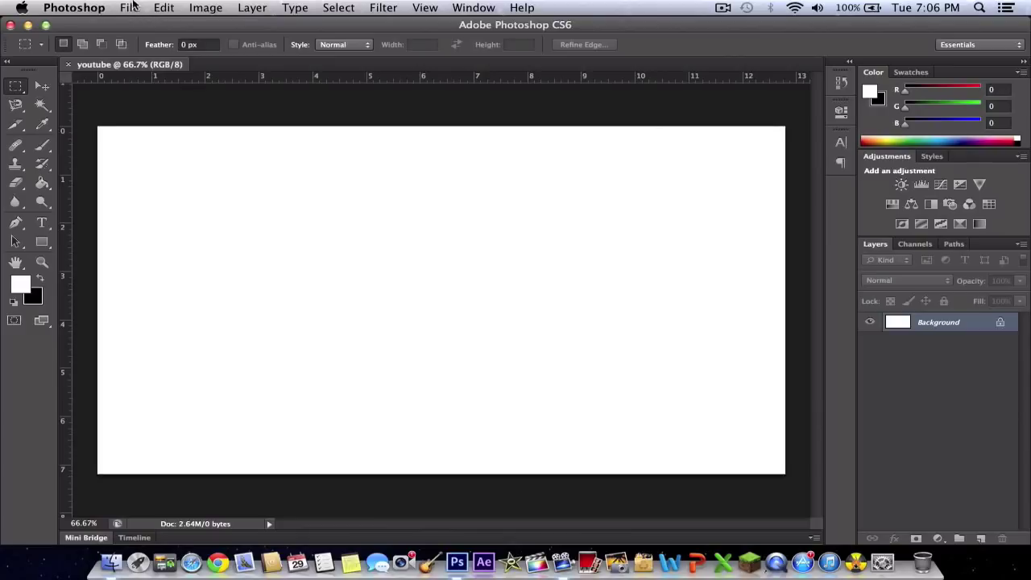
{"action": "left_click", "coordinate": [131, 8]}
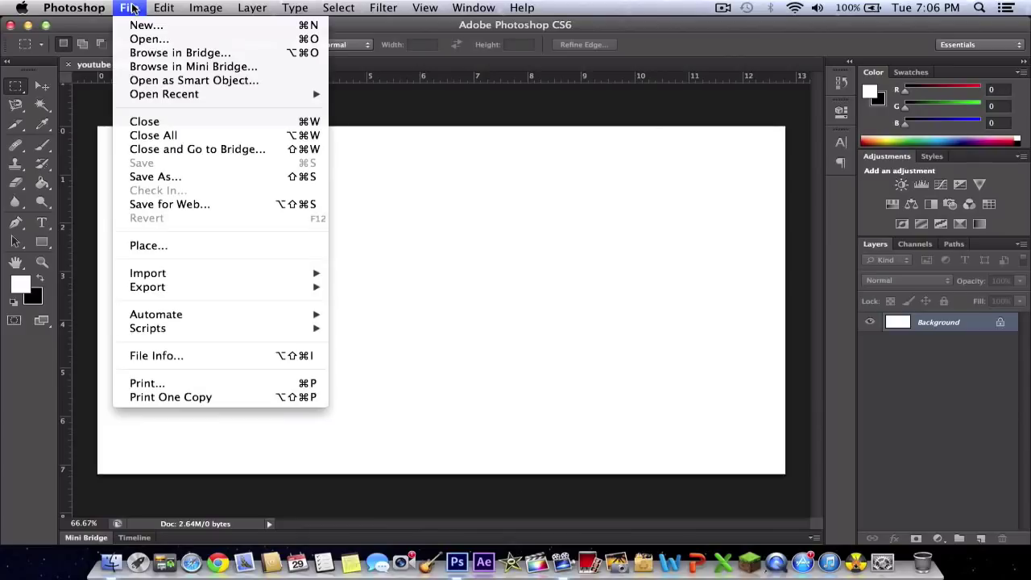
{"action": "left_click", "coordinate": [150, 245]}
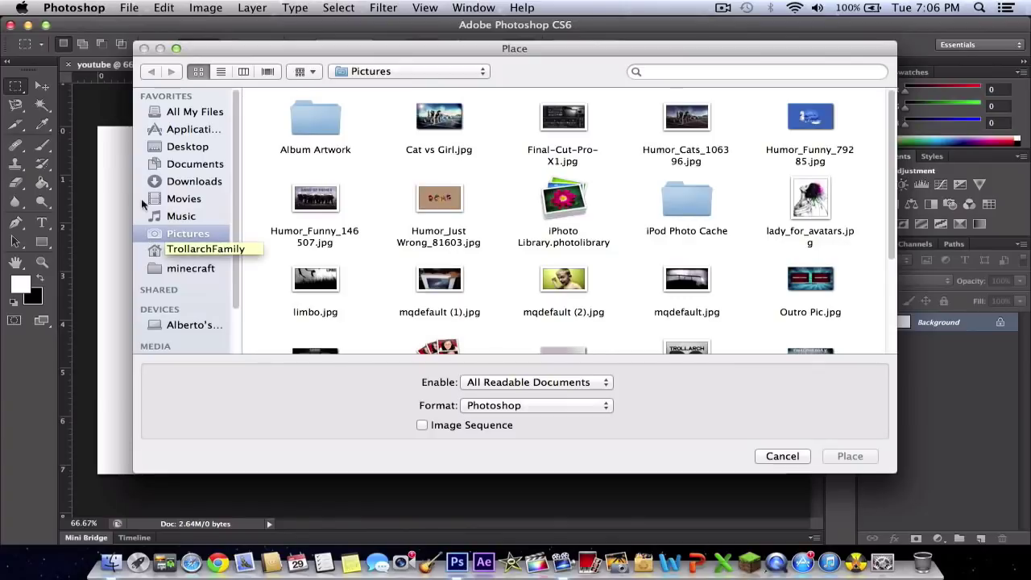
{"action": "scroll", "coordinate": [462, 223], "scroll_direction": "down", "scroll_amount": 5}
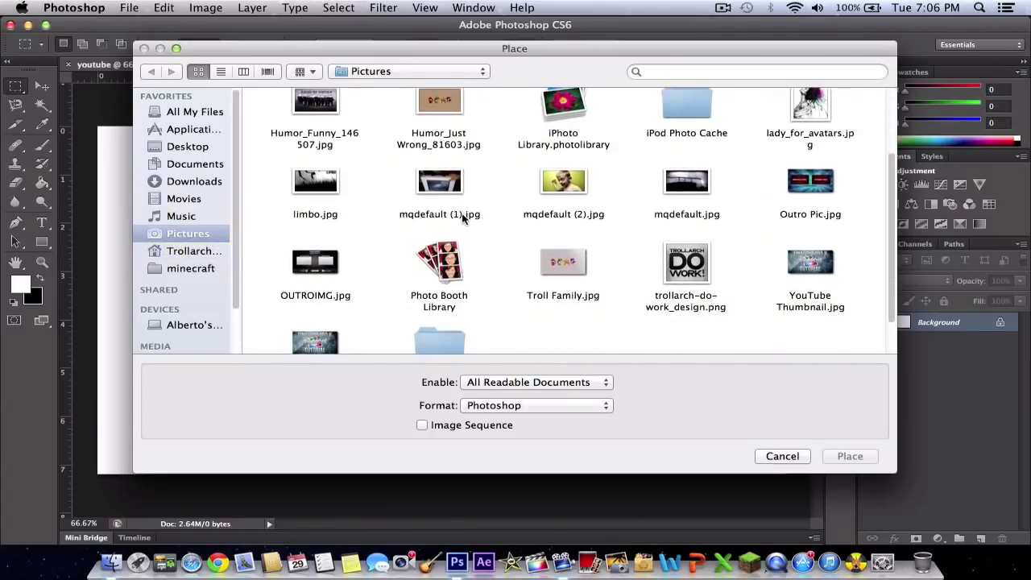
{"action": "scroll", "coordinate": [463, 219], "scroll_direction": "down", "scroll_amount": 1}
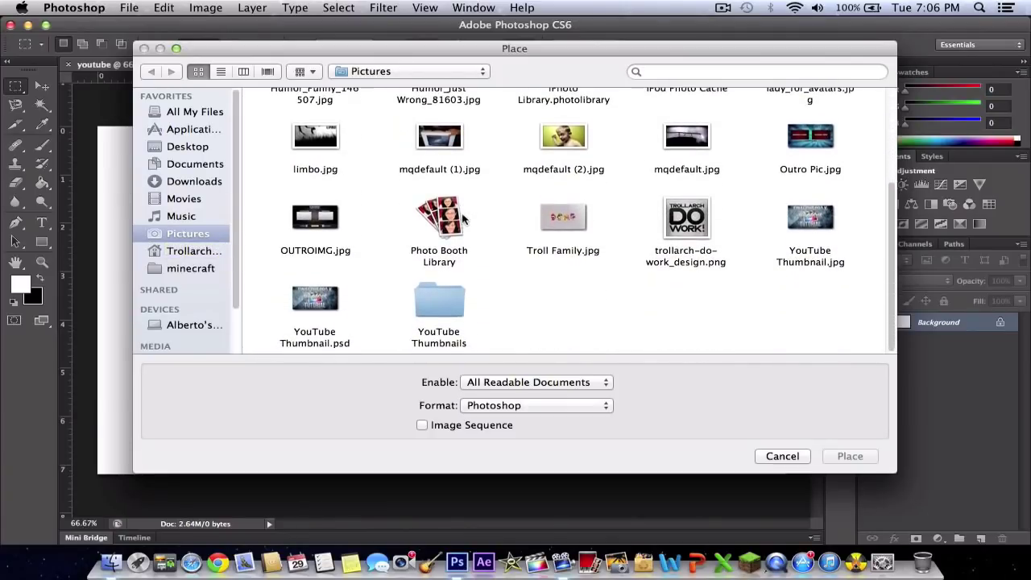
{"action": "double_click", "coordinate": [437, 292]}
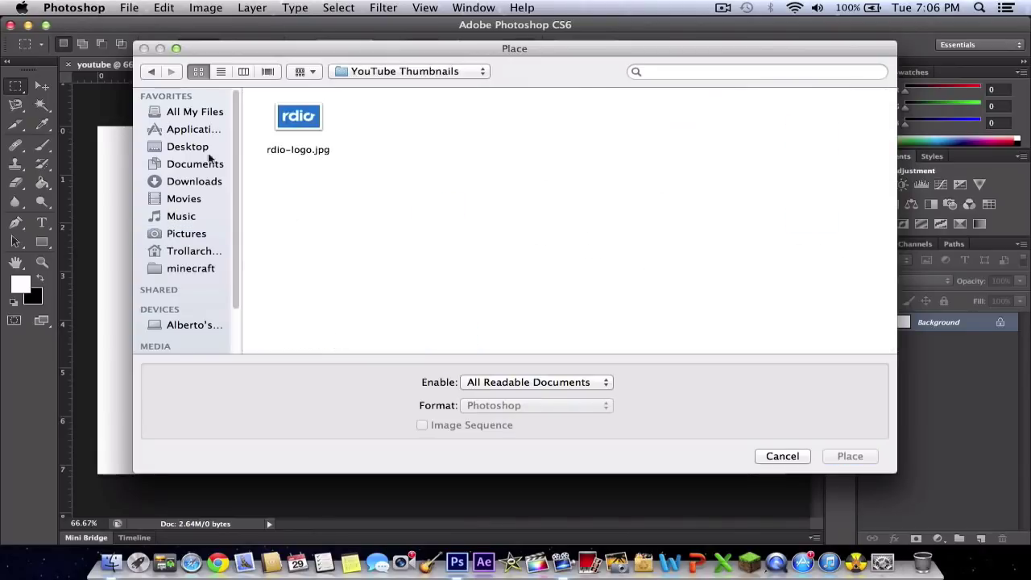
Browse to Downloads > Texture pack by STYNX > The textures and select the #59 parchment texture
{"action": "left_click", "coordinate": [151, 71]}
{"action": "scroll", "coordinate": [724, 280], "scroll_direction": "up", "scroll_amount": 4}
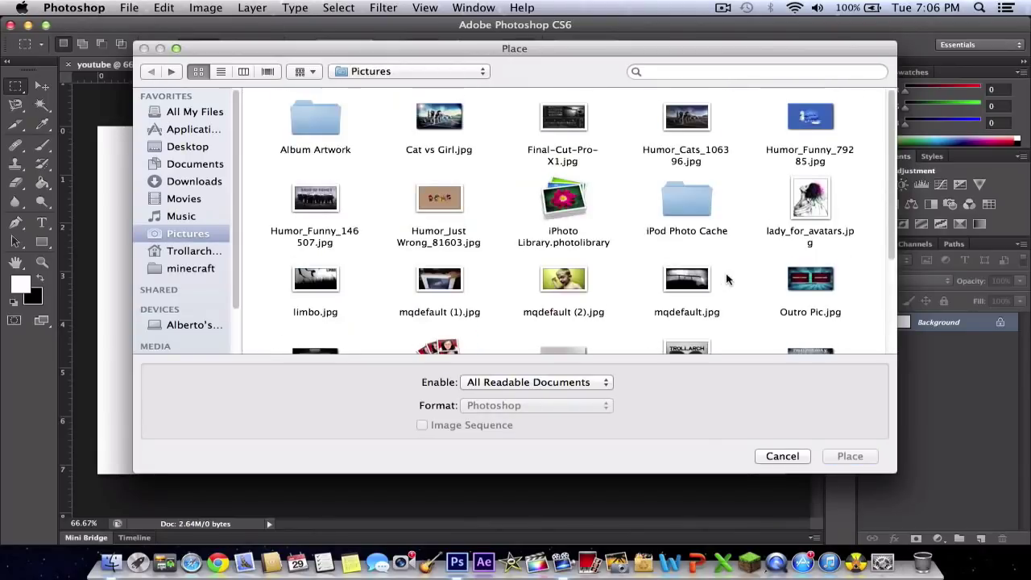
{"action": "scroll", "coordinate": [728, 281], "scroll_direction": "down", "scroll_amount": 1}
{"action": "scroll", "coordinate": [737, 278], "scroll_direction": "up", "scroll_amount": 1}
{"action": "left_click", "coordinate": [214, 182]}
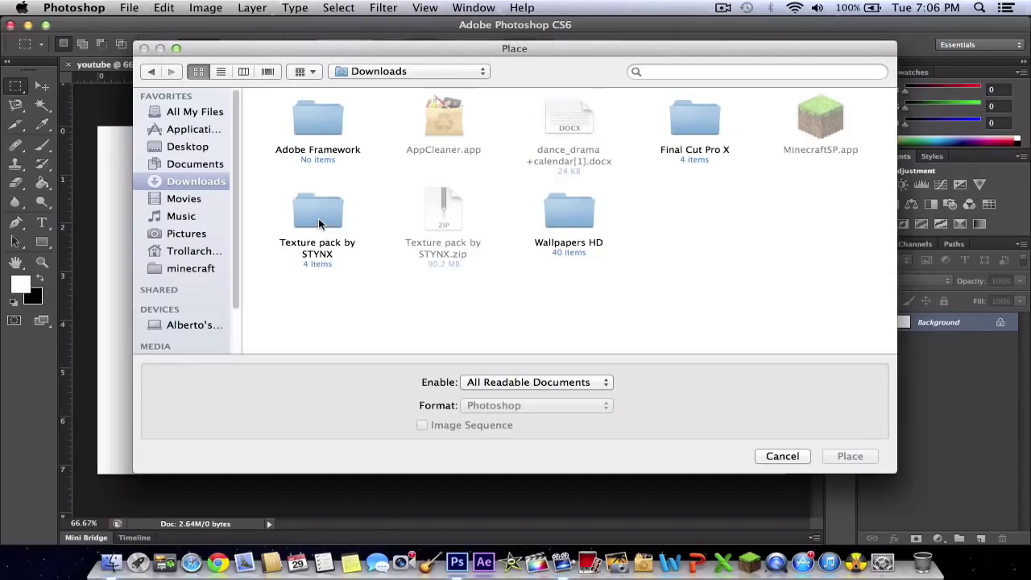
{"action": "double_click", "coordinate": [318, 217]}
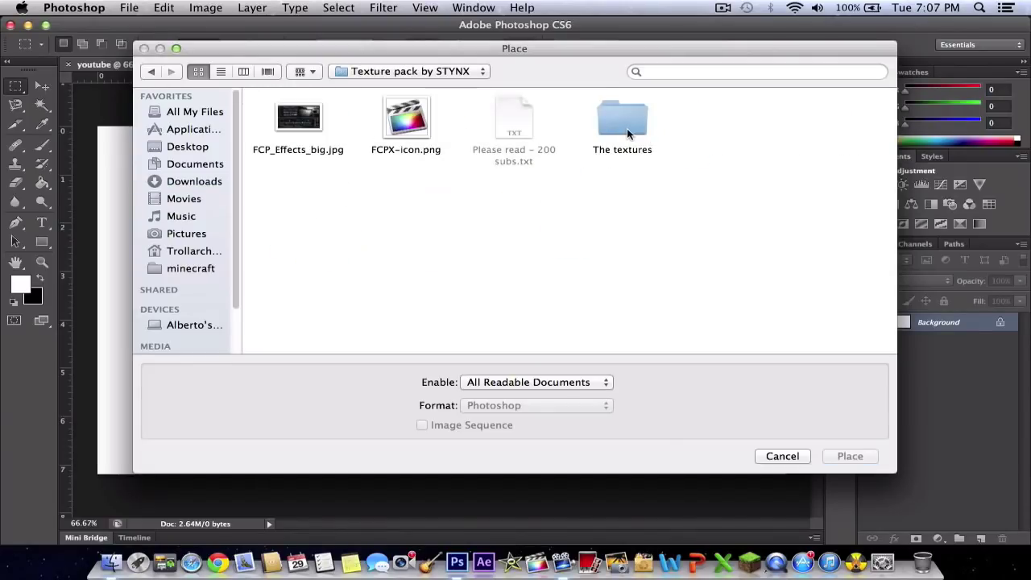
{"action": "double_click", "coordinate": [624, 120]}
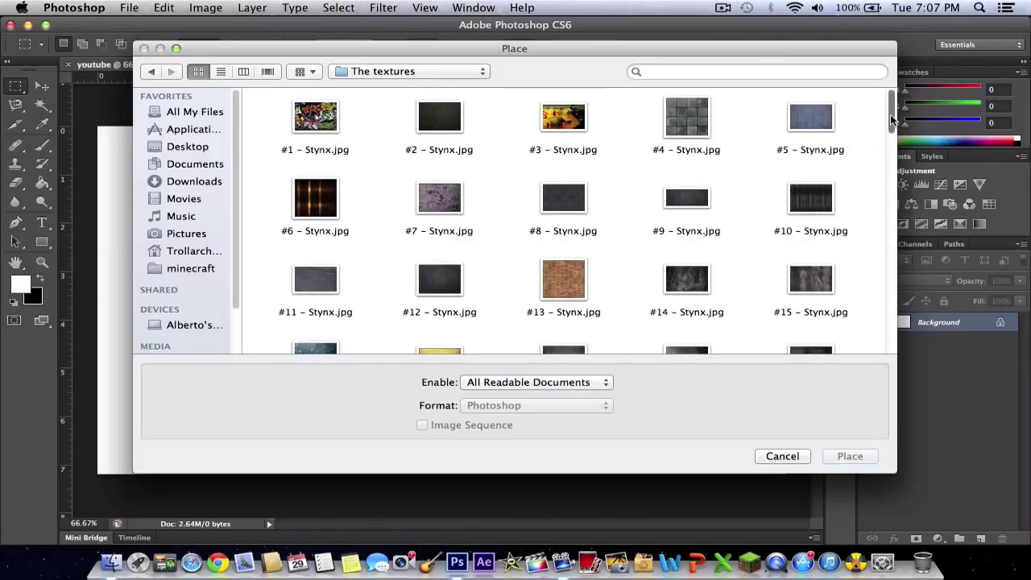
{"action": "left_click_drag", "start_coordinate": [892, 119], "coordinate": [894, 248]}
{"action": "left_click", "coordinate": [686, 270]}
Place '#59- Stynx' and stretch it to fill the whole canvas, then commit
{"action": "left_click", "coordinate": [849, 456]}
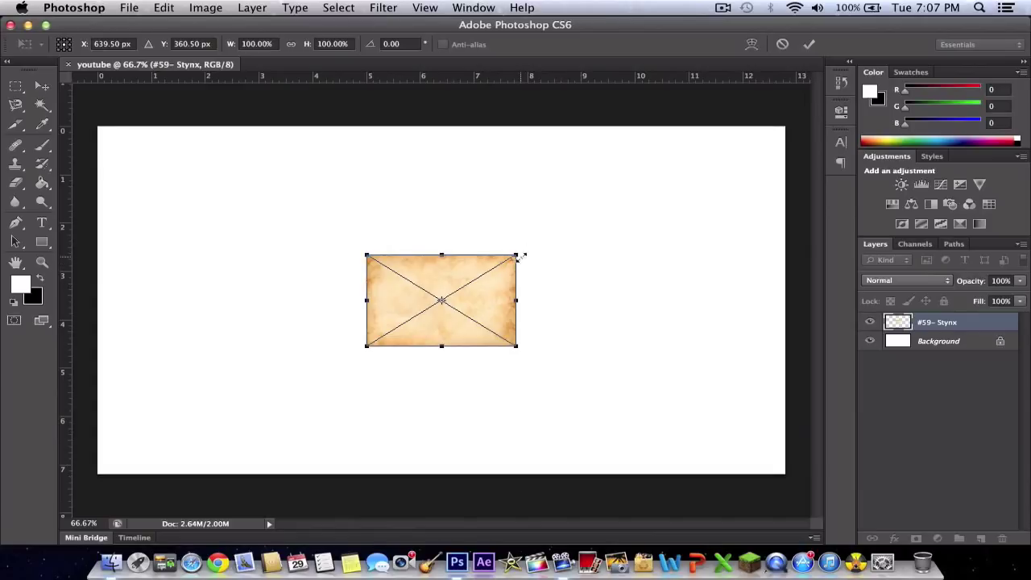
{"action": "left_click_drag", "start_coordinate": [519, 256], "coordinate": [580, 211]}
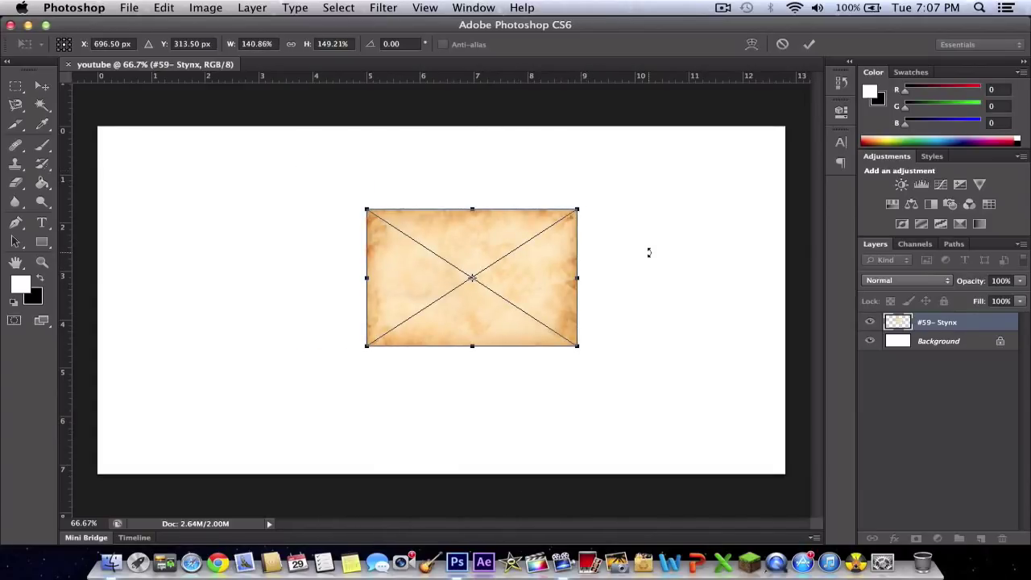
{"action": "key", "text": "super+z"}
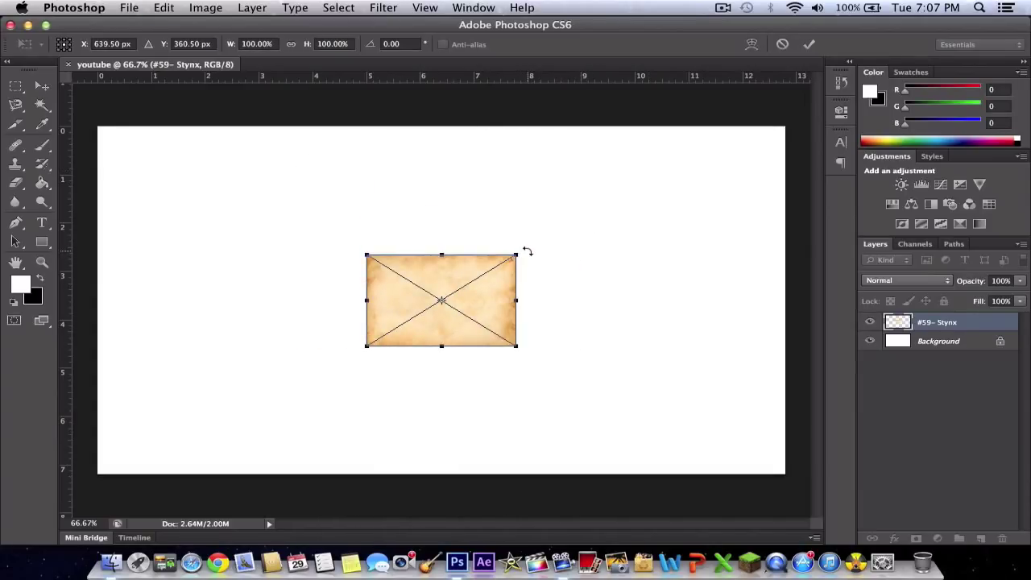
{"action": "left_click_drag", "start_coordinate": [516, 255], "coordinate": [732, 166]}
{"action": "left_click_drag", "start_coordinate": [545, 175], "coordinate": [626, 170]}
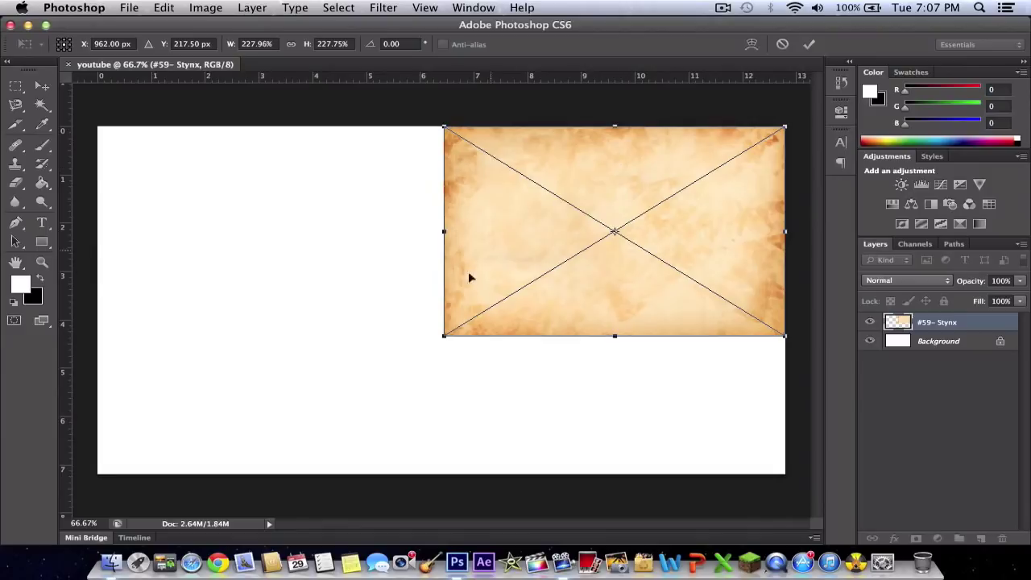
{"action": "left_click_drag", "start_coordinate": [440, 338], "coordinate": [184, 412]}
{"action": "left_click_drag", "start_coordinate": [231, 468], "coordinate": [100, 474]}
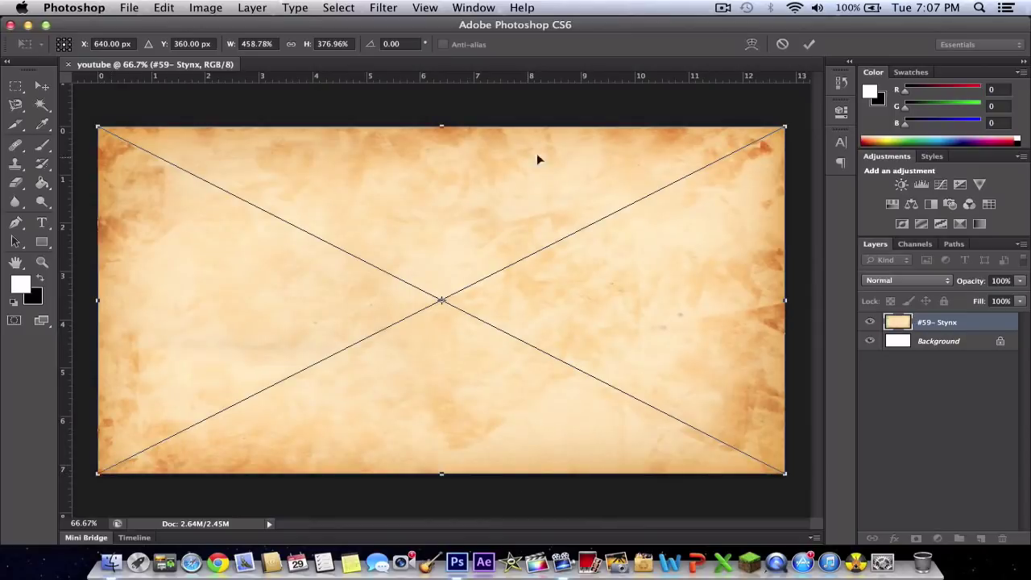
{"action": "left_click", "coordinate": [809, 44]}
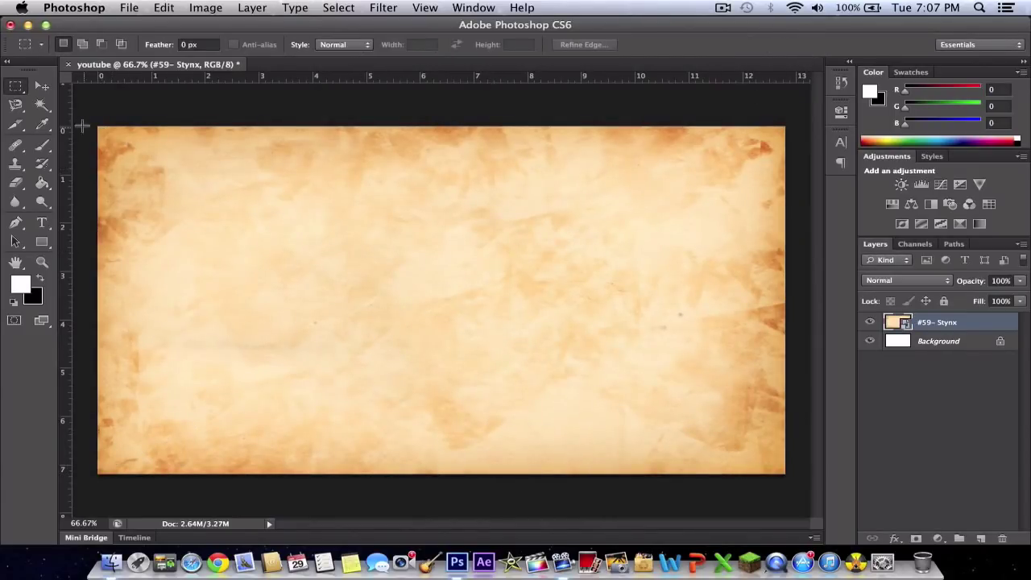
Type 'YOUTUBE' near the top and 'THUMBNAIL' below it as separate text layers
{"action": "left_click", "coordinate": [43, 224]}
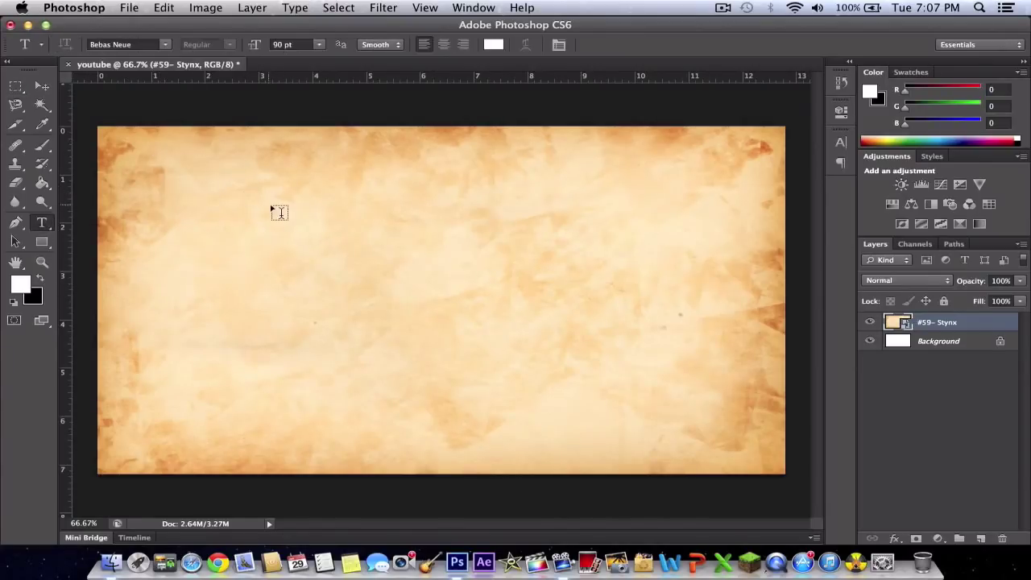
{"action": "left_click", "coordinate": [310, 186]}
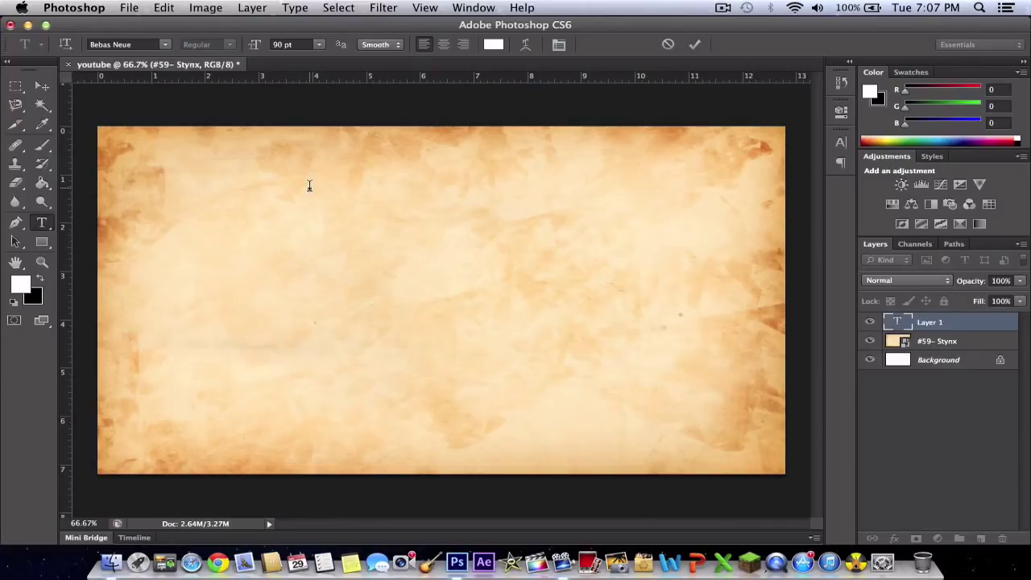
{"action": "type", "text": "YOUTUBE"}
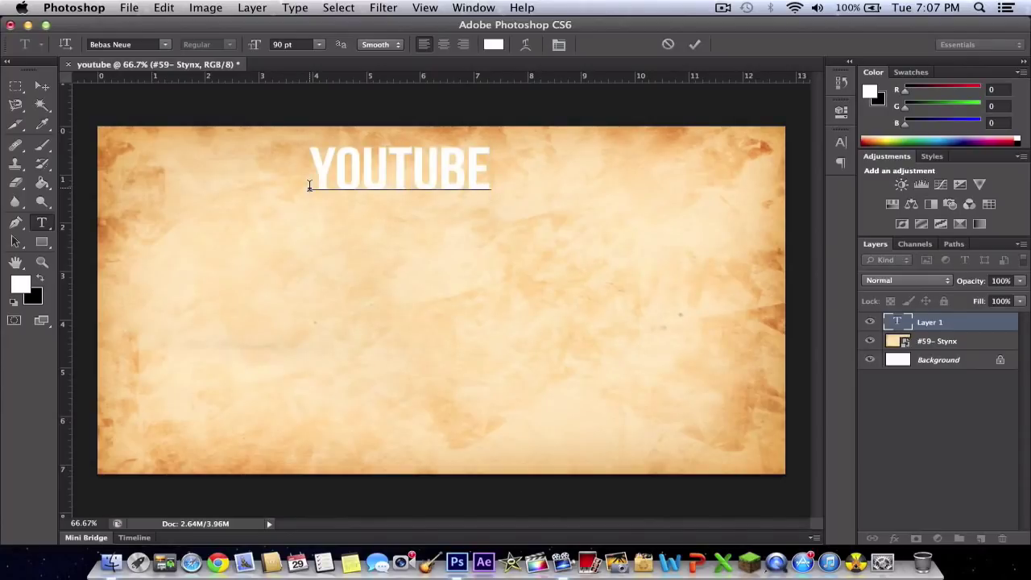
{"action": "left_click", "coordinate": [695, 44]}
{"action": "left_click", "coordinate": [353, 295]}
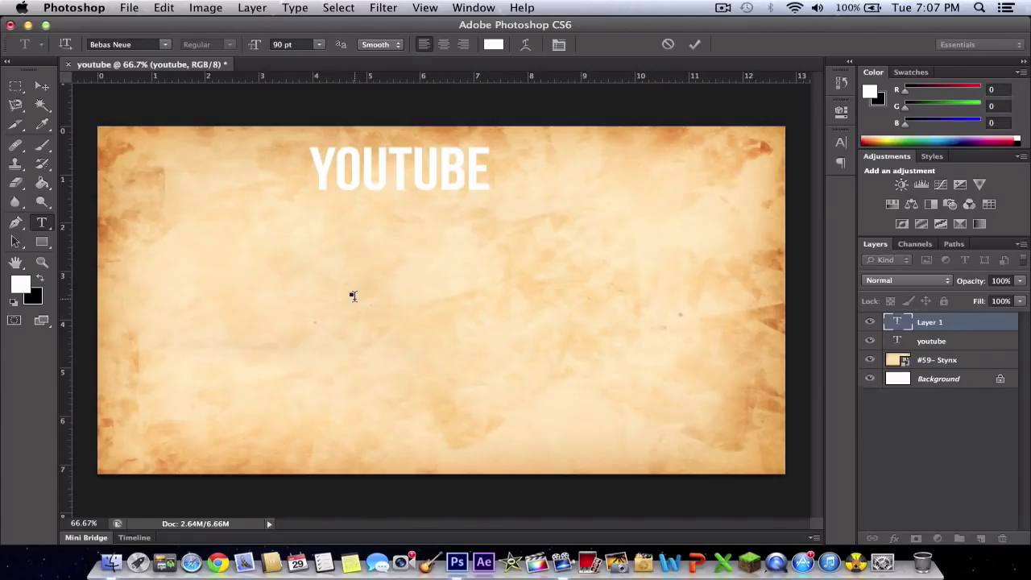
{"action": "type", "text": "THUMB"}
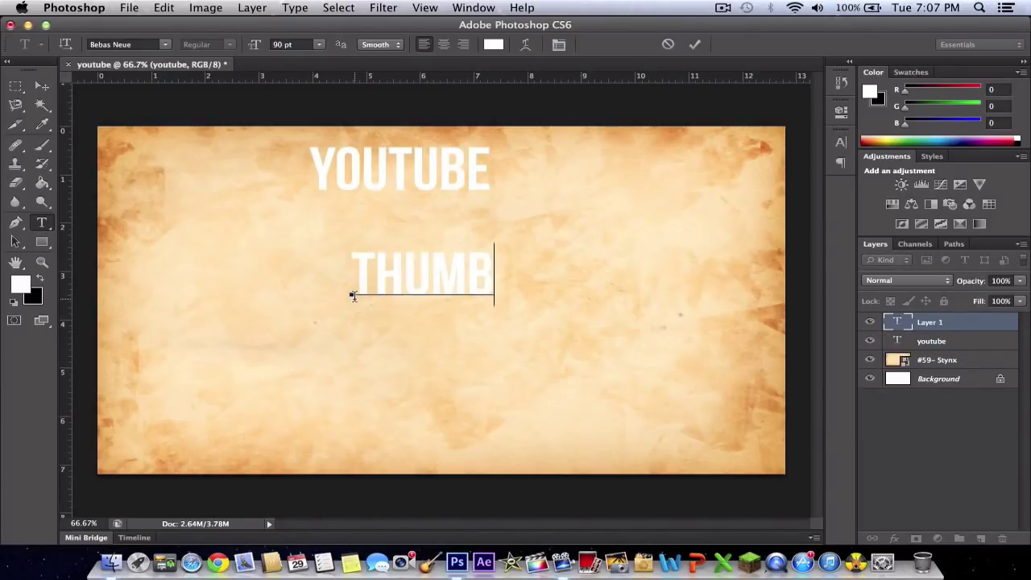
{"action": "type", "text": "NAIL"}
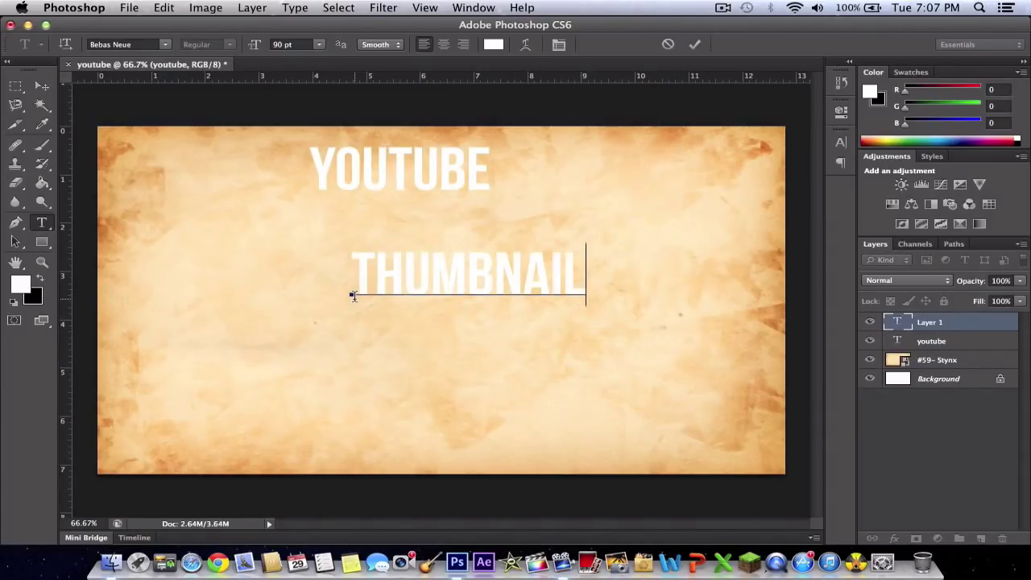
{"action": "left_click", "coordinate": [695, 44]}
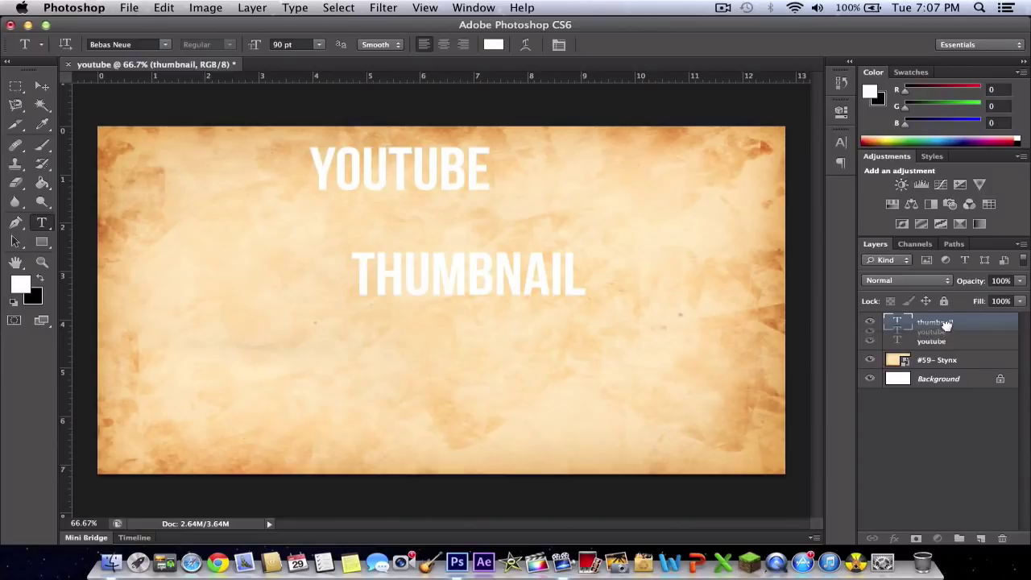
Move the youtube layer above thumbnail and scale YOUTUBE to about 159% at the top
{"action": "left_click", "coordinate": [941, 341]}
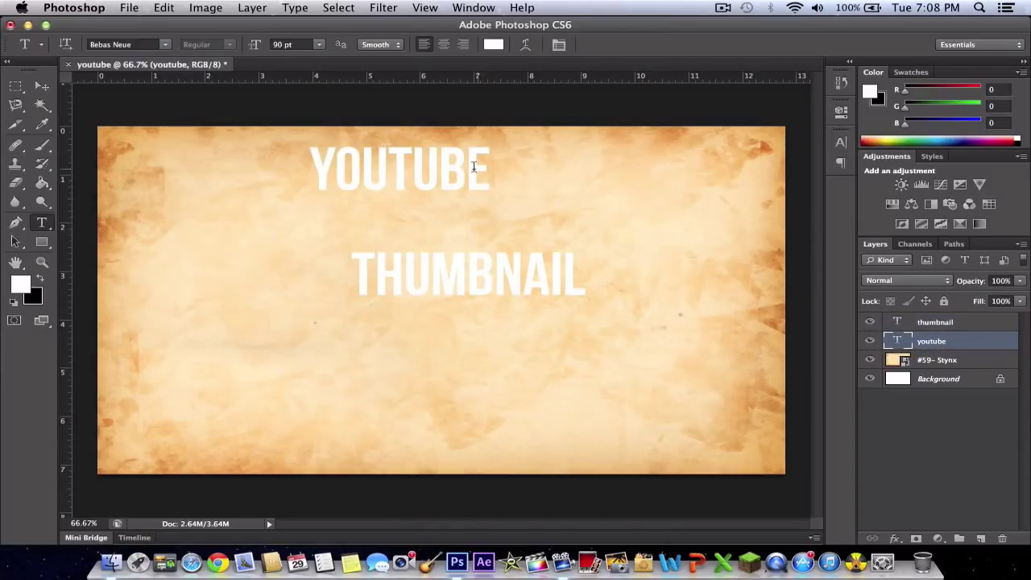
{"action": "left_click_drag", "start_coordinate": [938, 341], "coordinate": [939, 320]}
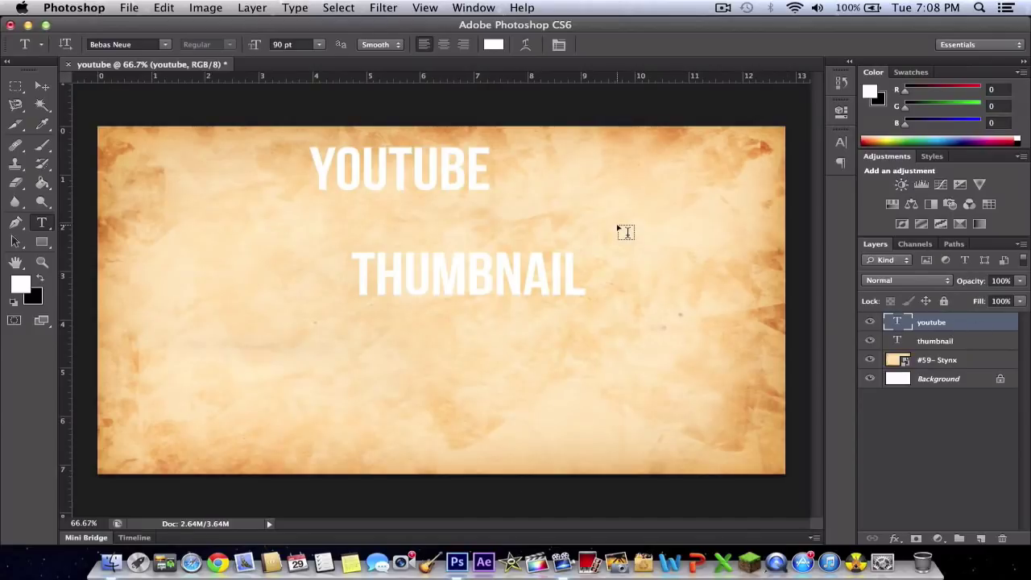
{"action": "key", "text": "super+t"}
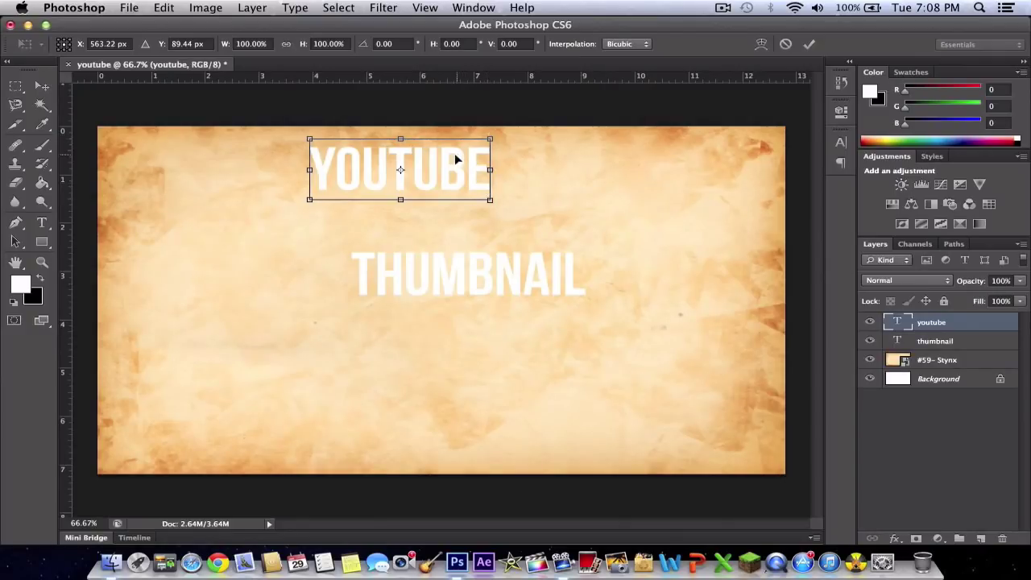
{"action": "left_click_drag", "start_coordinate": [439, 156], "coordinate": [643, 135]}
{"action": "left_click_drag", "start_coordinate": [479, 155], "coordinate": [464, 150]}
{"action": "left_click", "coordinate": [808, 44]}
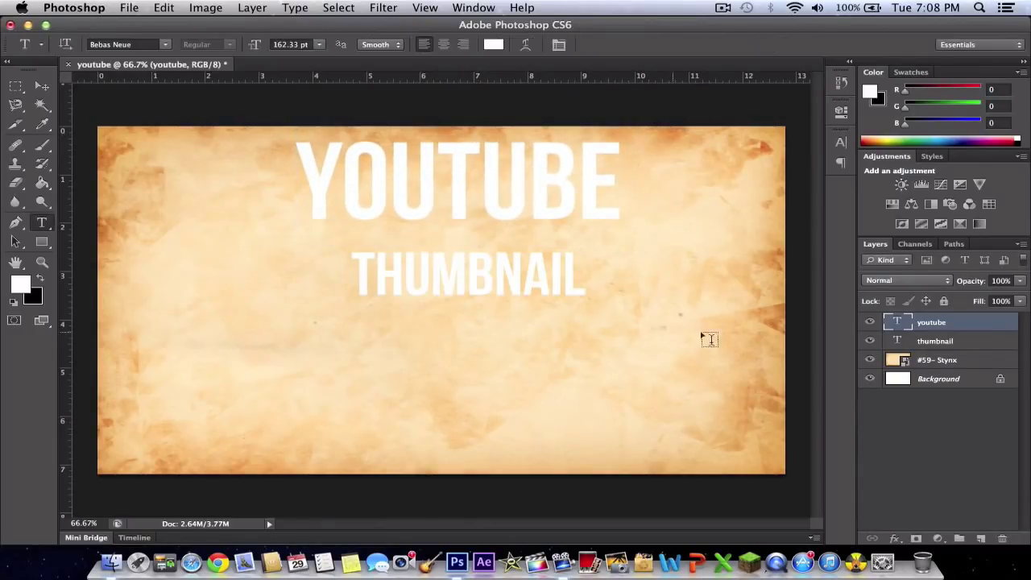
Scale THUMBNAIL to about 150% and move it to the lower part of the canvas
{"action": "left_click", "coordinate": [938, 340]}
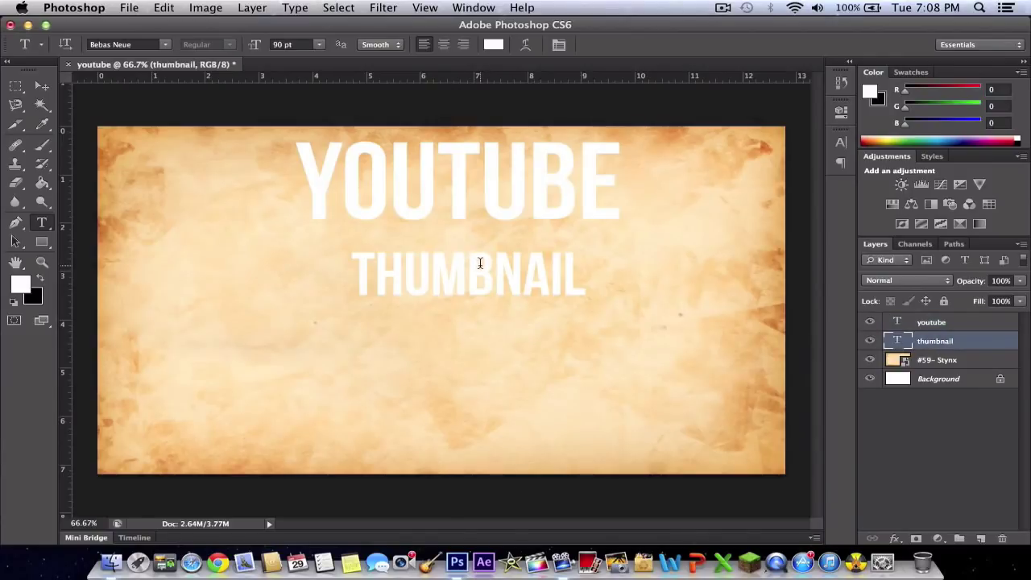
{"action": "key", "text": "ctrl+t"}
{"action": "left_click_drag", "start_coordinate": [585, 239], "coordinate": [750, 199]}
{"action": "left_click_drag", "start_coordinate": [554, 234], "coordinate": [446, 369]}
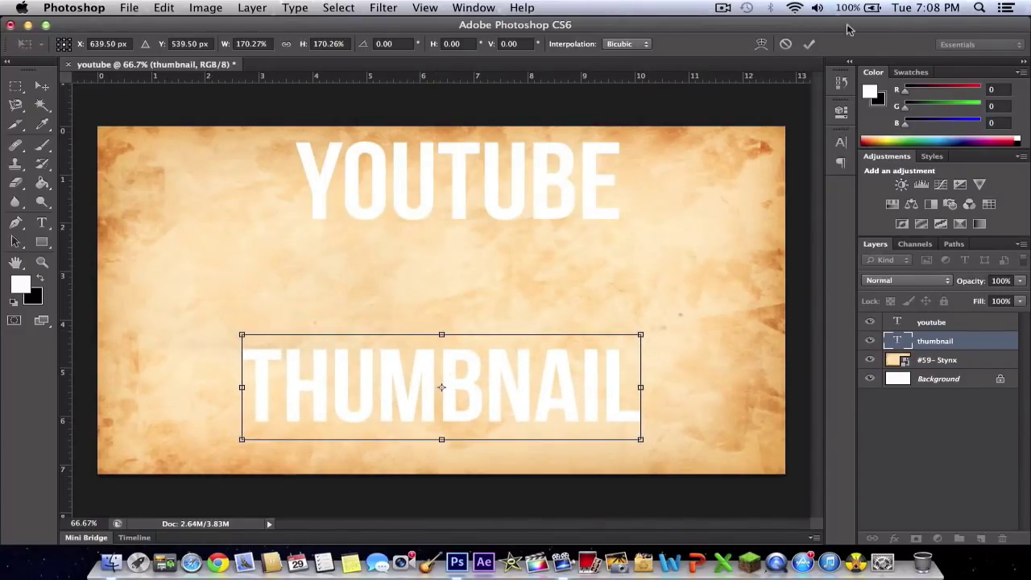
{"action": "left_click", "coordinate": [809, 44]}
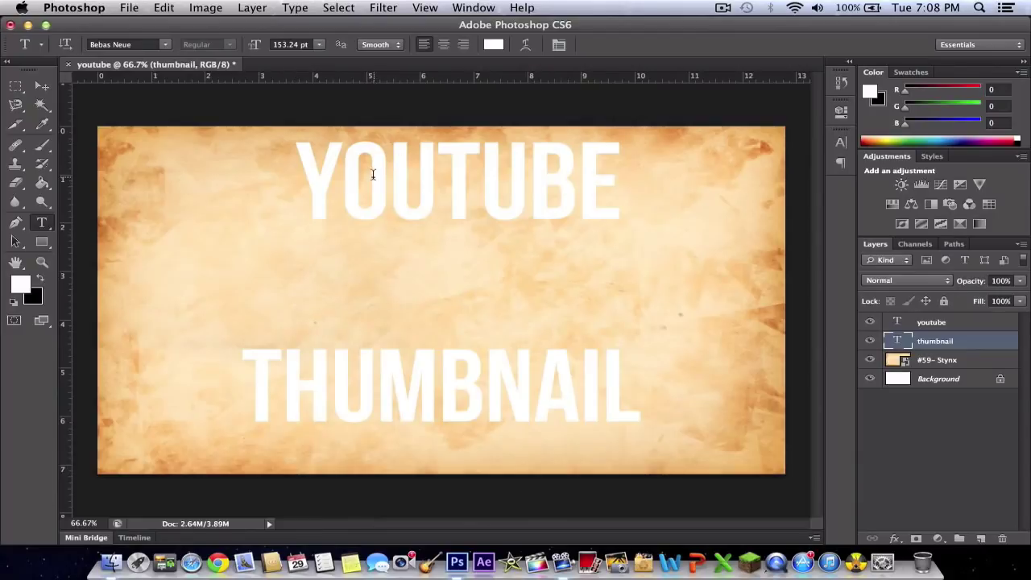
Select the whole canvas and centre THUMBNAIL horizontally with the Move tool's align buttons
{"action": "left_click", "coordinate": [41, 87]}
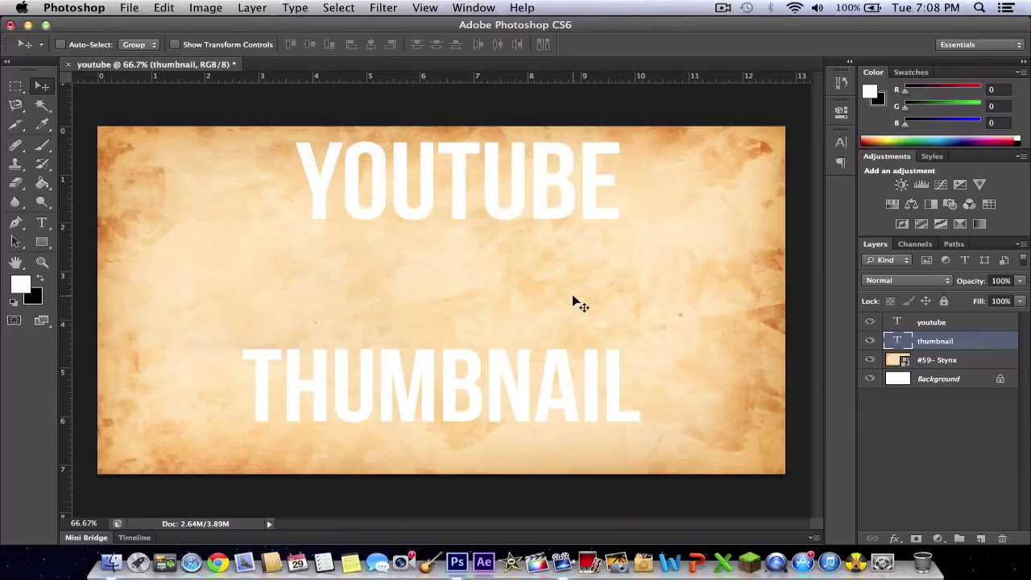
{"action": "key", "text": "super+a"}
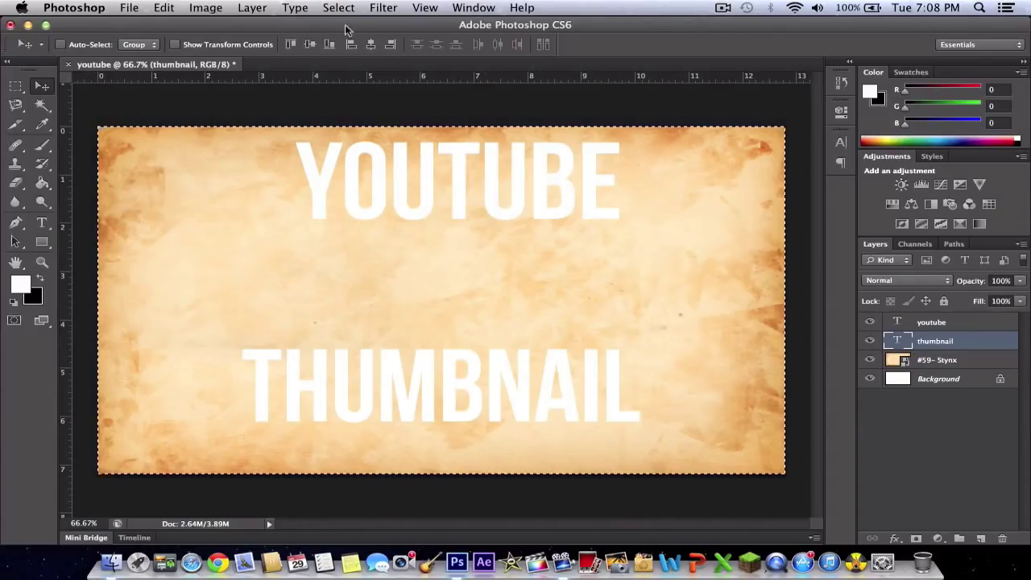
{"action": "left_click", "coordinate": [372, 46]}
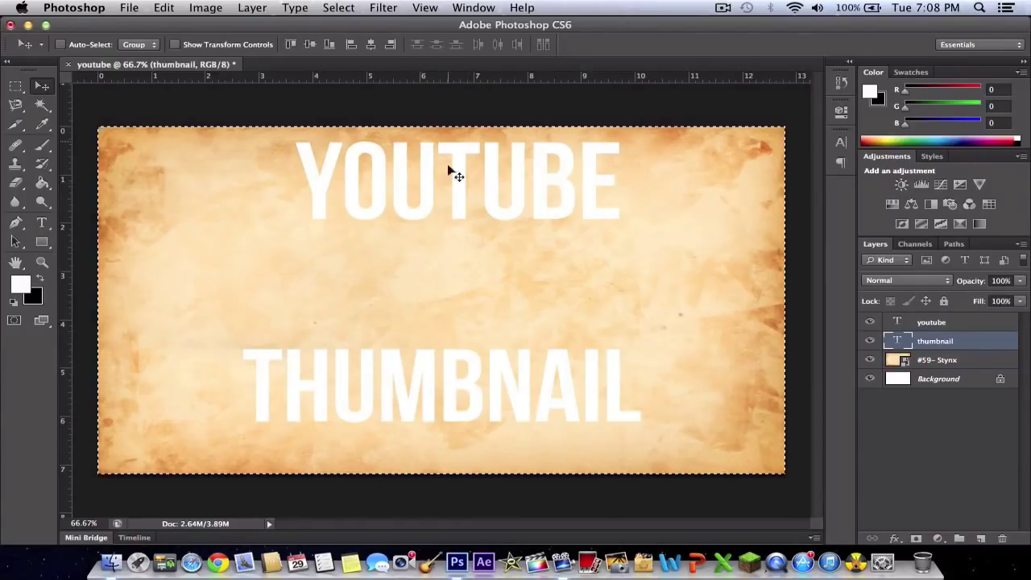
{"action": "left_click", "coordinate": [391, 46]}
{"action": "left_click", "coordinate": [371, 45]}
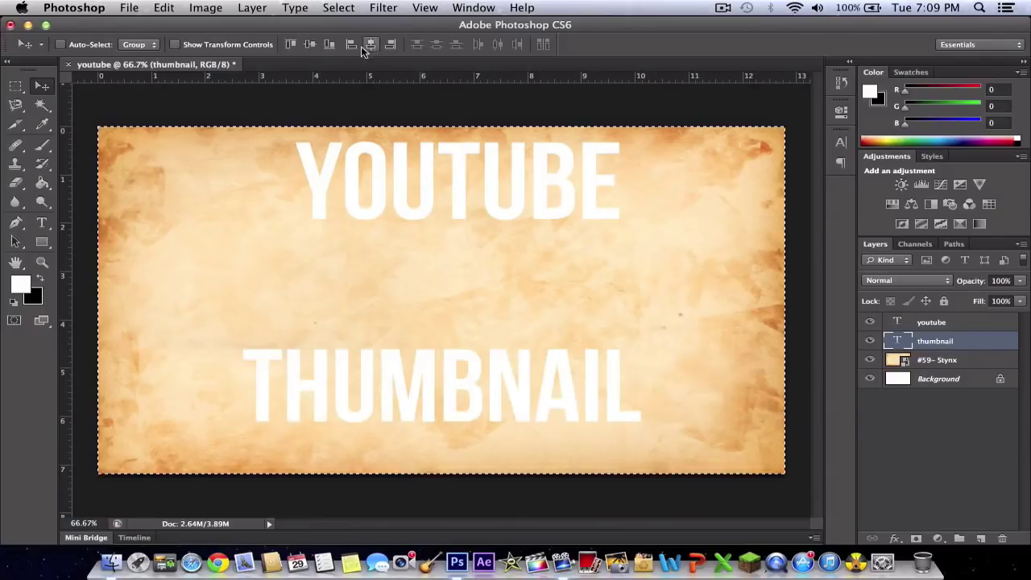
{"action": "left_click", "coordinate": [352, 46]}
{"action": "left_click", "coordinate": [329, 45]}
{"action": "left_click", "coordinate": [310, 45]}
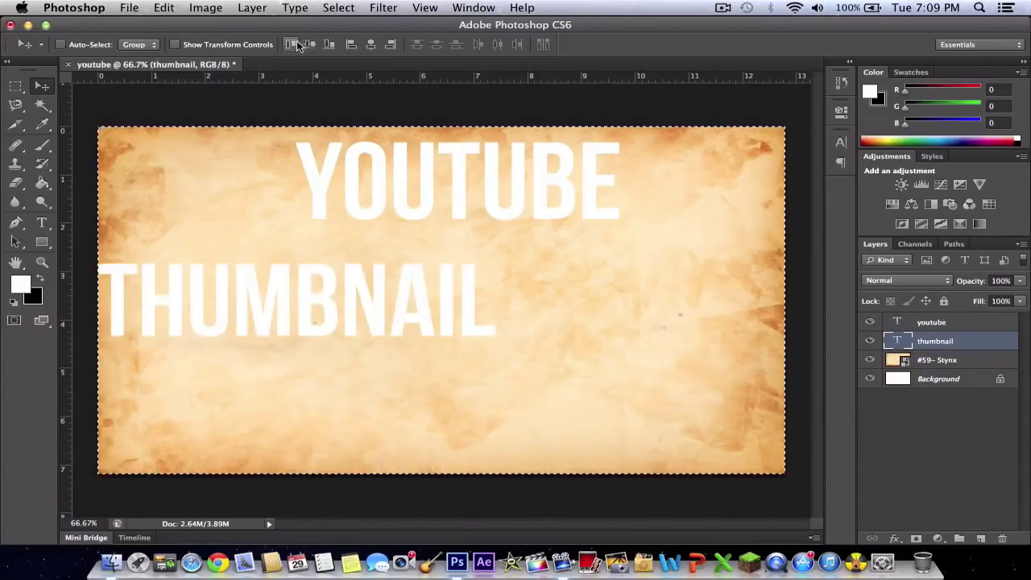
{"action": "left_click", "coordinate": [291, 45]}
{"action": "left_click", "coordinate": [372, 46]}
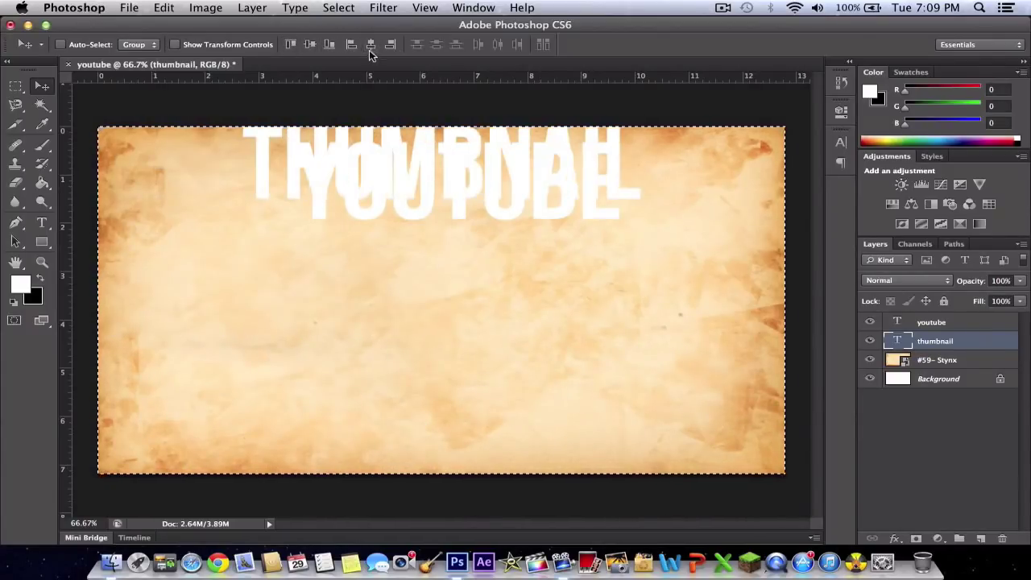
{"action": "left_click", "coordinate": [392, 45]}
{"action": "left_click", "coordinate": [371, 45]}
Undo stray alignments in History, centre YOUTUBE horizontally, and deselect
{"action": "left_click", "coordinate": [841, 83]}
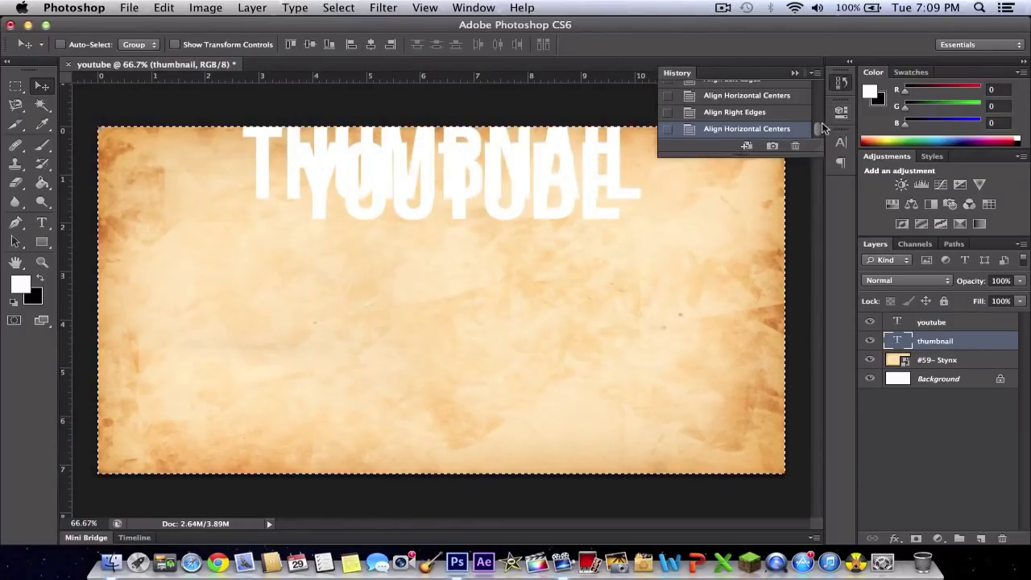
{"action": "left_click_drag", "start_coordinate": [816, 133], "coordinate": [814, 101]}
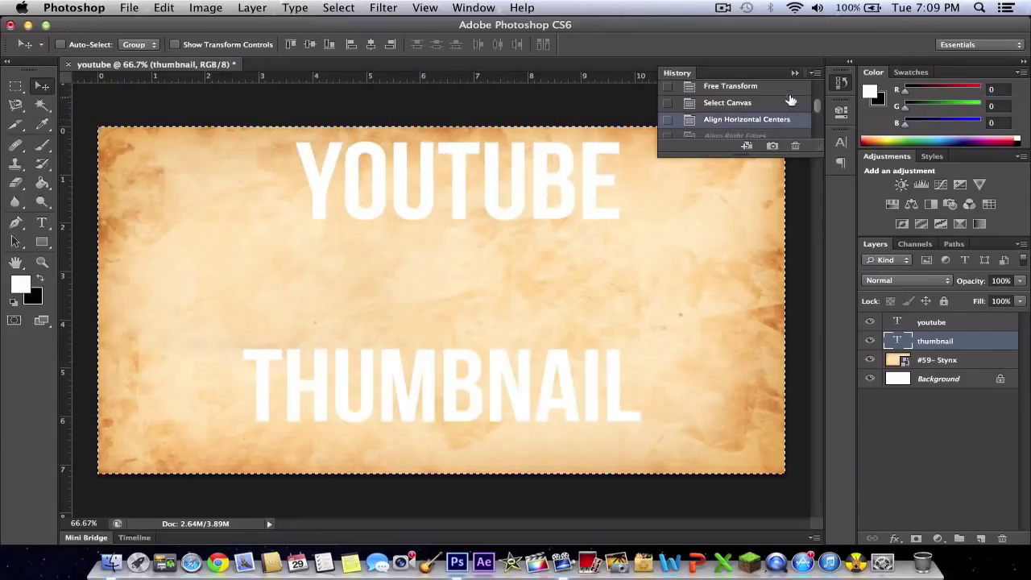
{"action": "left_click", "coordinate": [794, 72]}
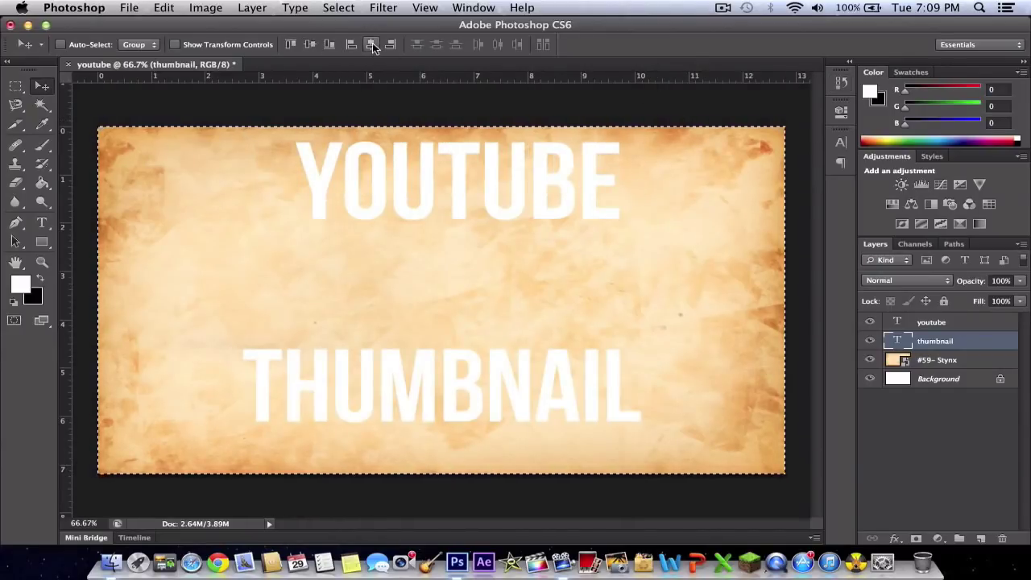
{"action": "left_click", "coordinate": [935, 325]}
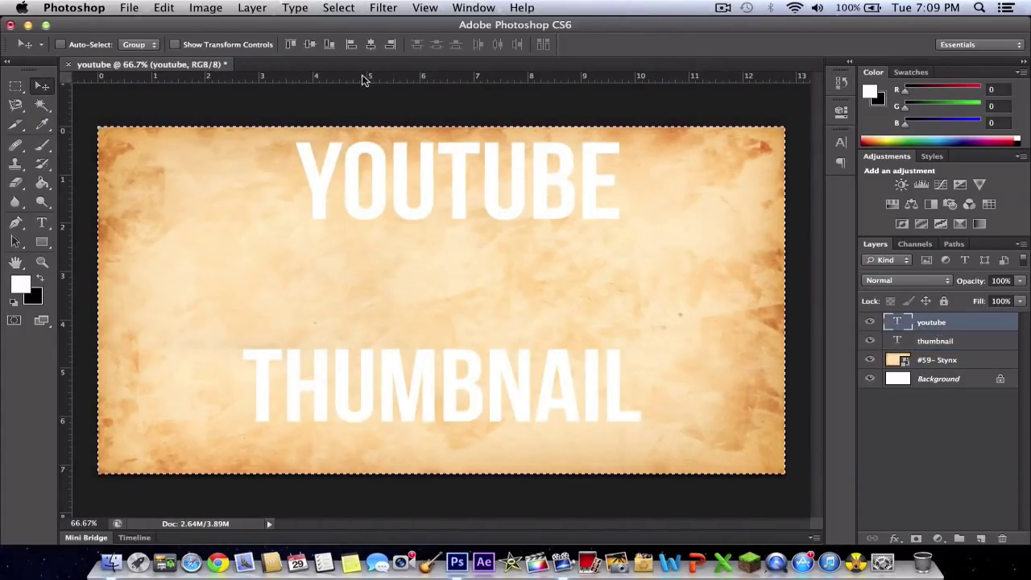
{"action": "left_click", "coordinate": [371, 45]}
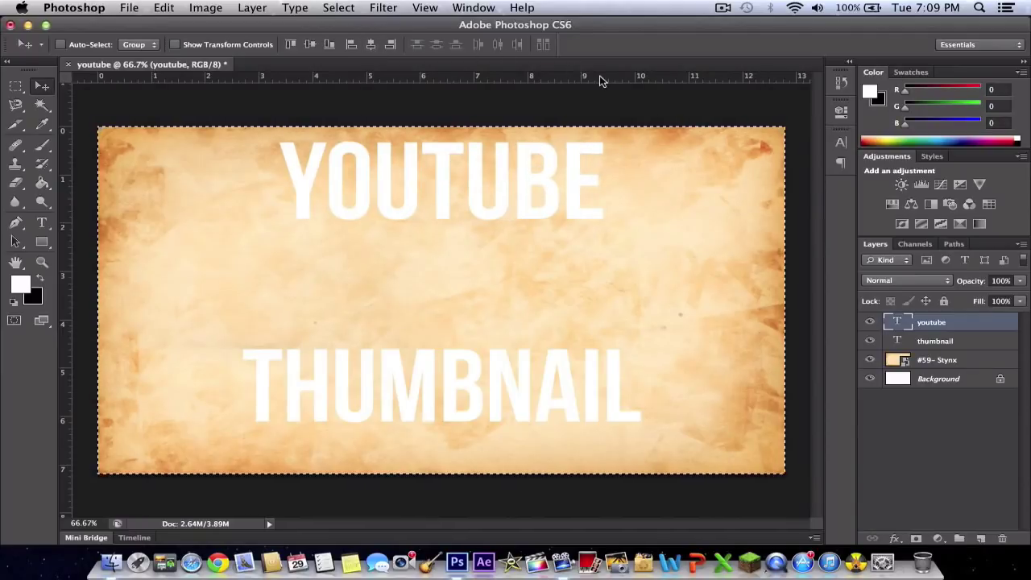
{"action": "key", "text": "super+d"}
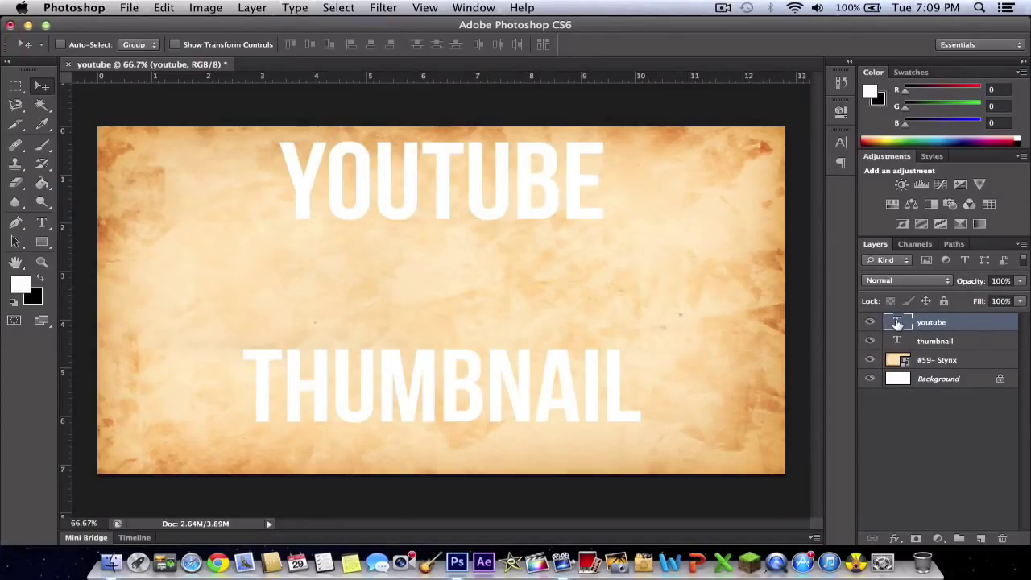
Commit the text edit and give YOUTUBE a 3 px black stroke outline
{"action": "double_click", "coordinate": [896, 322]}
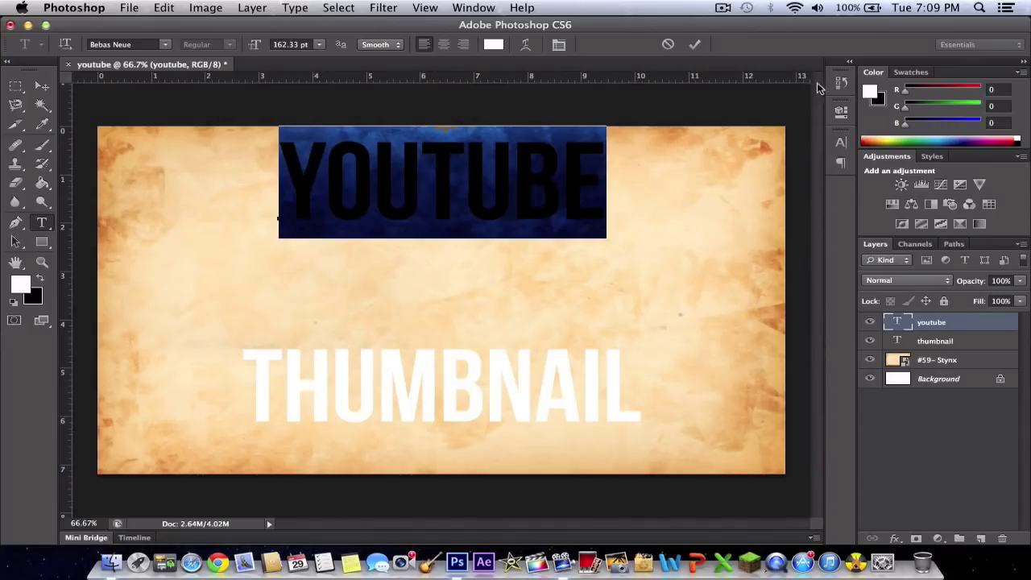
{"action": "left_click", "coordinate": [841, 83]}
{"action": "left_click", "coordinate": [760, 112]}
{"action": "left_click", "coordinate": [795, 73]}
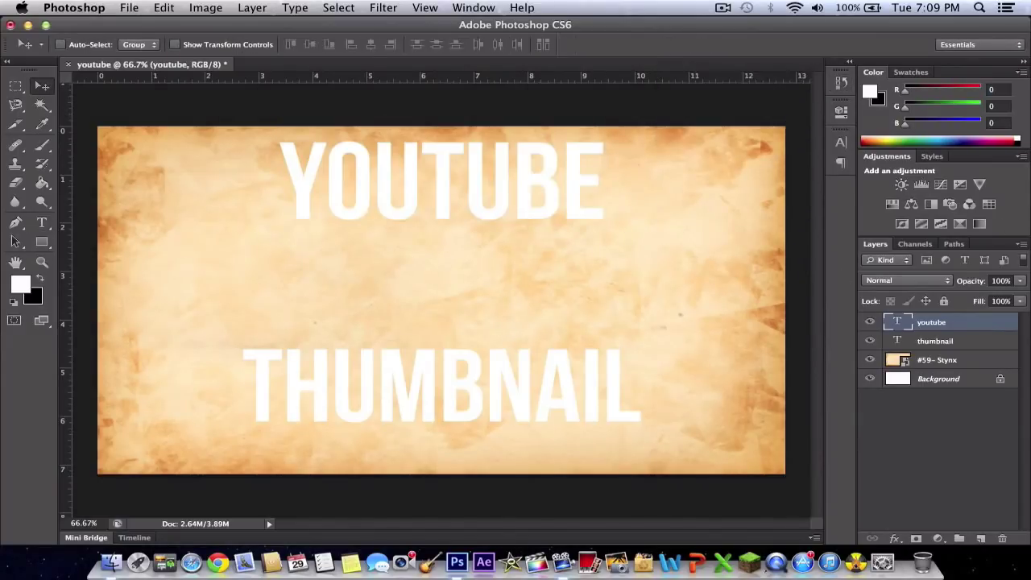
{"action": "double_click", "coordinate": [976, 325]}
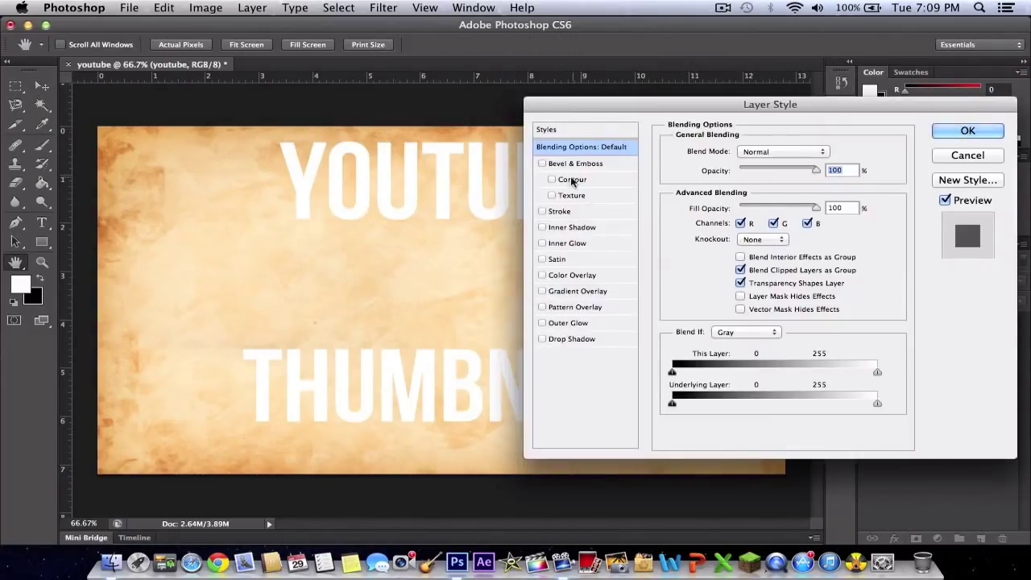
{"action": "left_click", "coordinate": [568, 212]}
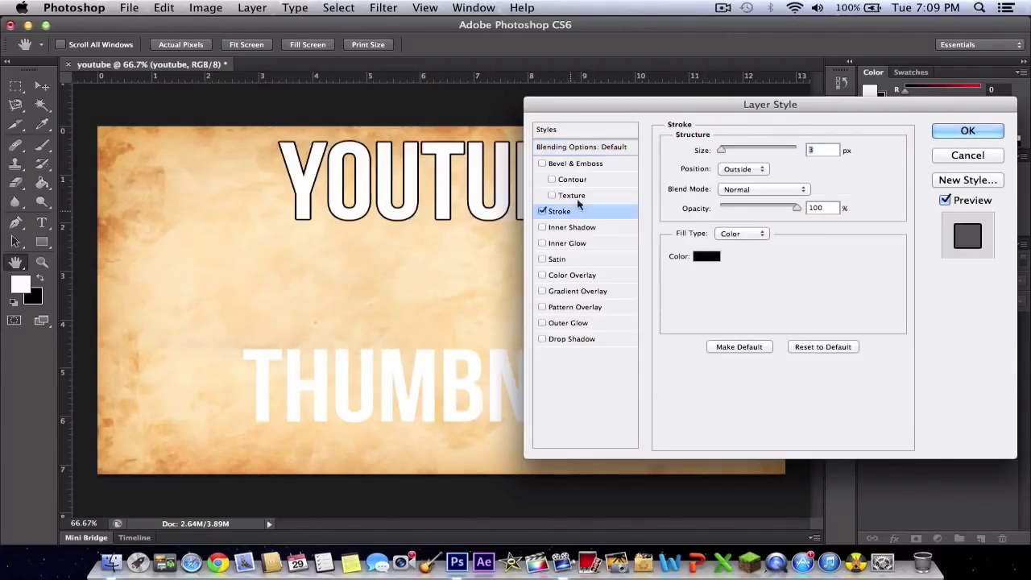
{"action": "left_click_drag", "start_coordinate": [592, 109], "coordinate": [563, 163]}
{"action": "left_click", "coordinate": [515, 258]}
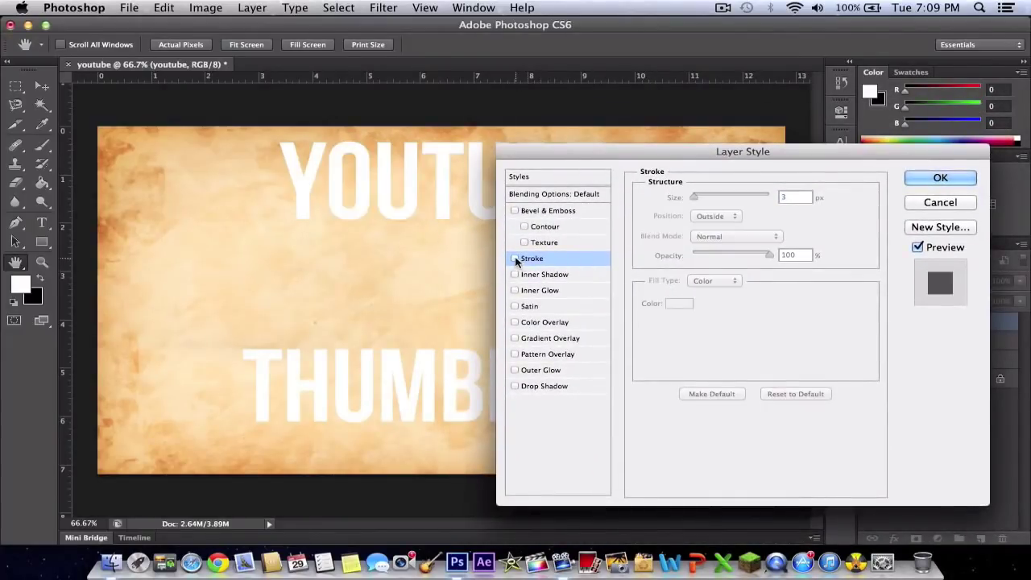
{"action": "left_click", "coordinate": [515, 258]}
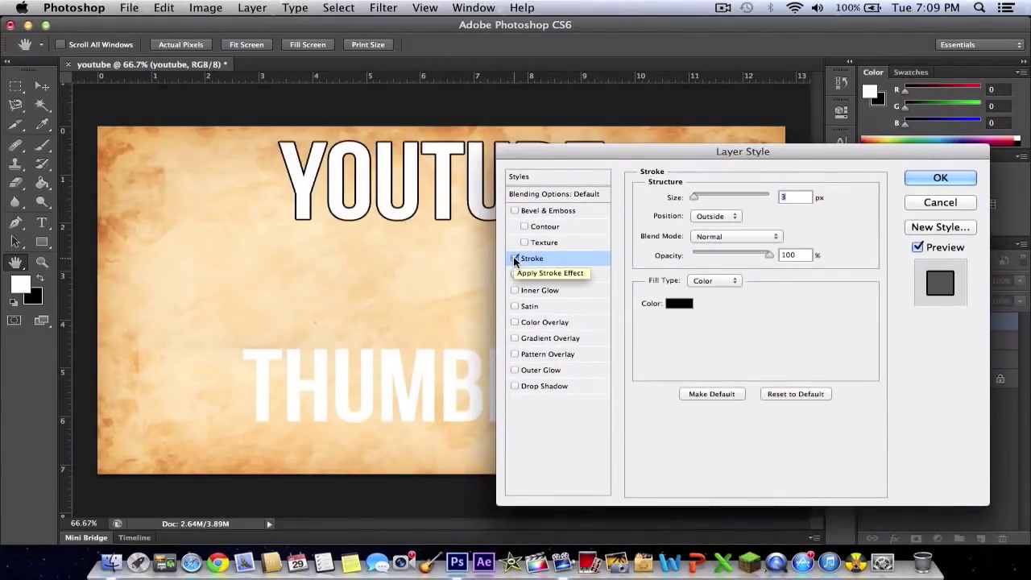
{"action": "left_click_drag", "start_coordinate": [693, 196], "coordinate": [700, 201]}
{"action": "type", "text": "3"}
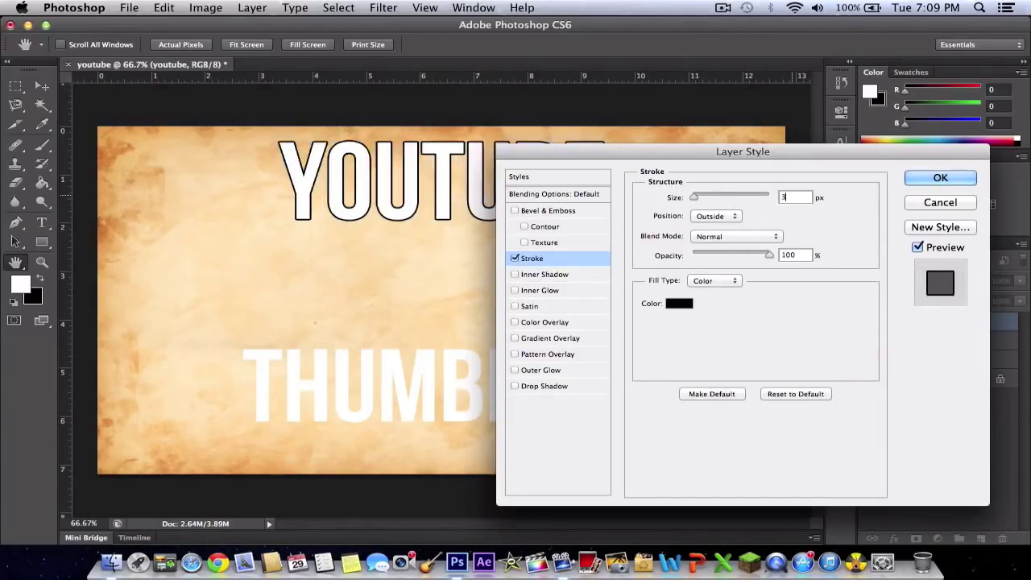
{"action": "key", "text": "Return"}
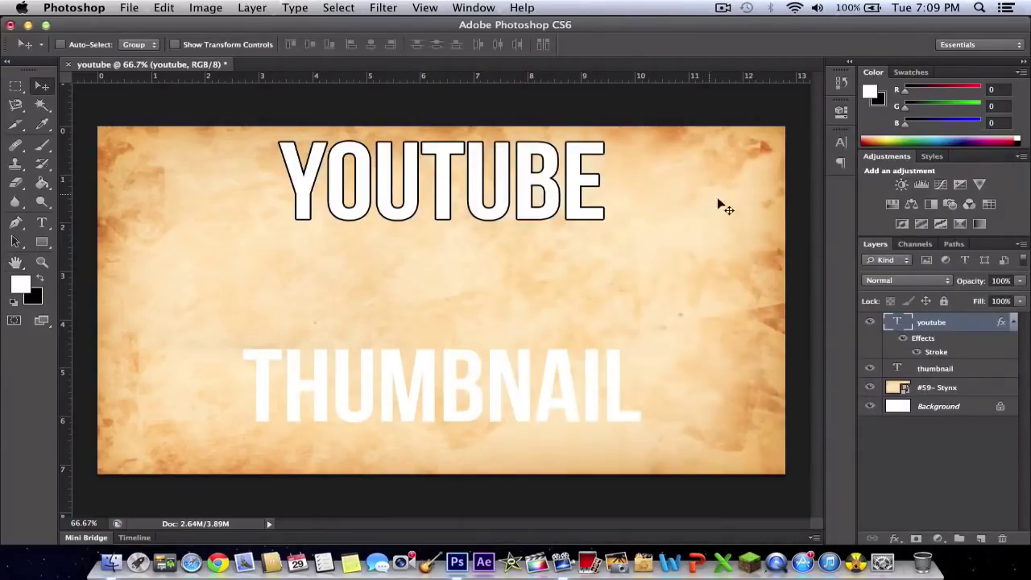
Add the same stroke outline to the THUMBNAIL text
{"action": "left_click", "coordinate": [946, 372]}
{"action": "double_click", "coordinate": [982, 373]}
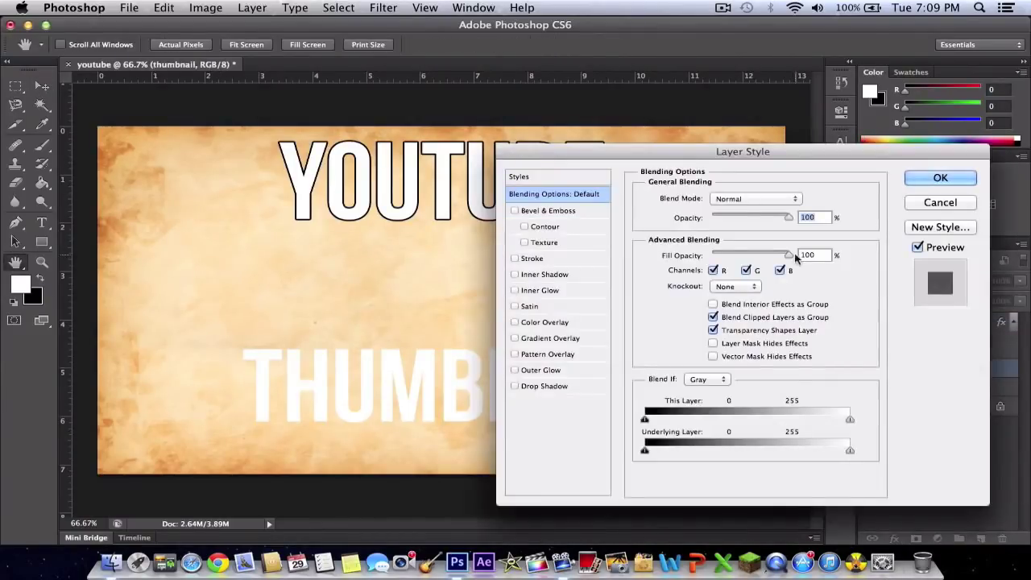
{"action": "left_click_drag", "start_coordinate": [557, 158], "coordinate": [605, 161]}
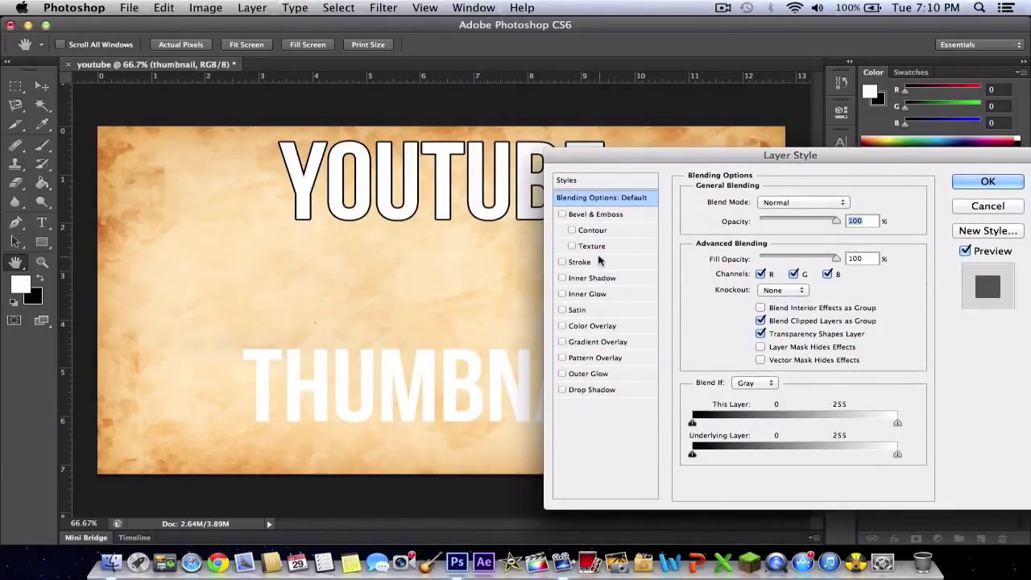
{"action": "left_click", "coordinate": [561, 263]}
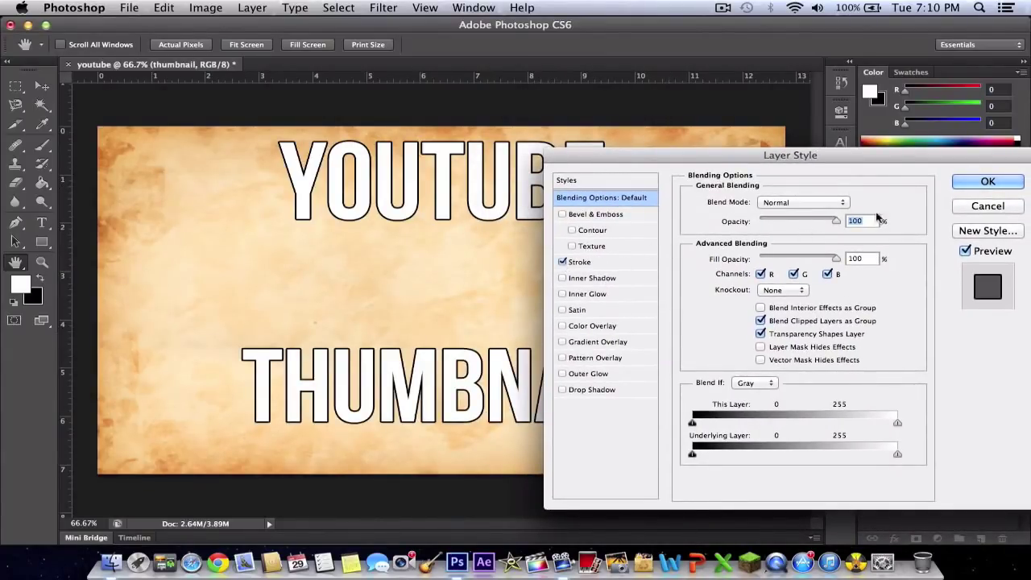
{"action": "left_click", "coordinate": [598, 265]}
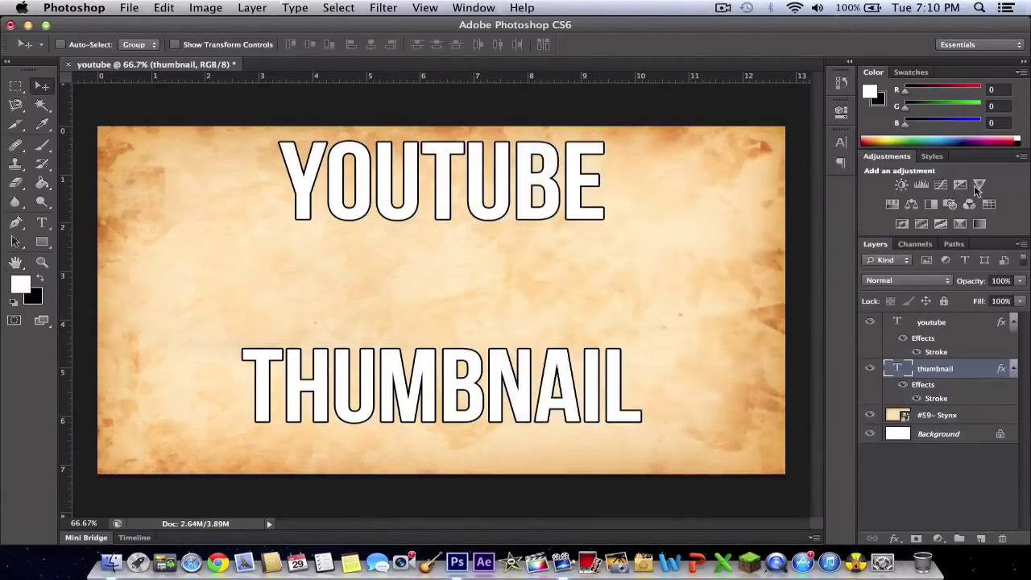
{"action": "left_click", "coordinate": [989, 182]}
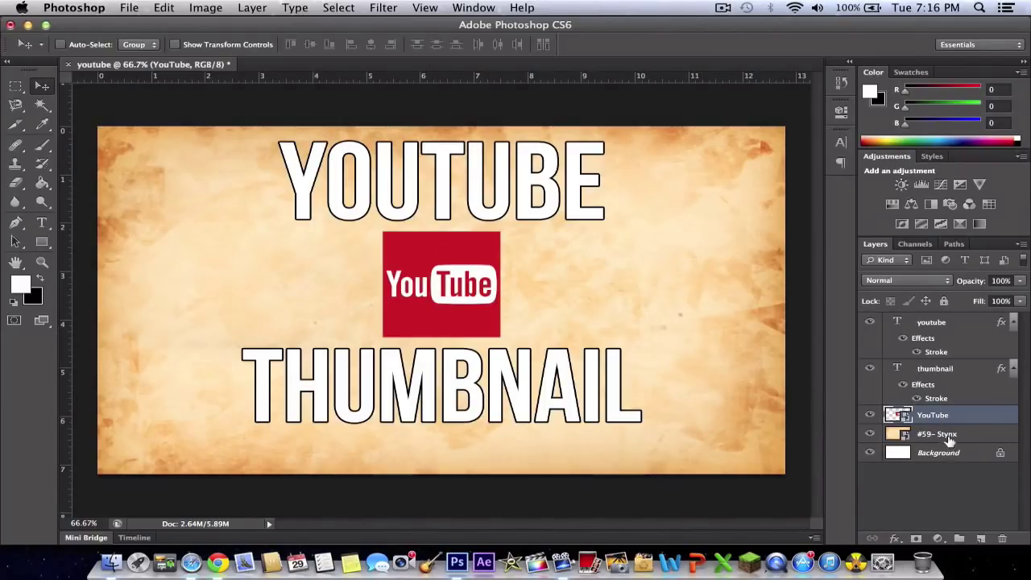
Toggle the parchment texture layer off and on, then select the thumbnail layer
{"action": "left_click", "coordinate": [870, 434]}
{"action": "left_click", "coordinate": [871, 434]}
{"action": "left_click", "coordinate": [946, 370]}
Add a Gradient Overlay effect to the YOUTUBE text layer
{"action": "left_click", "coordinate": [956, 324]}
{"action": "double_click", "coordinate": [983, 324]}
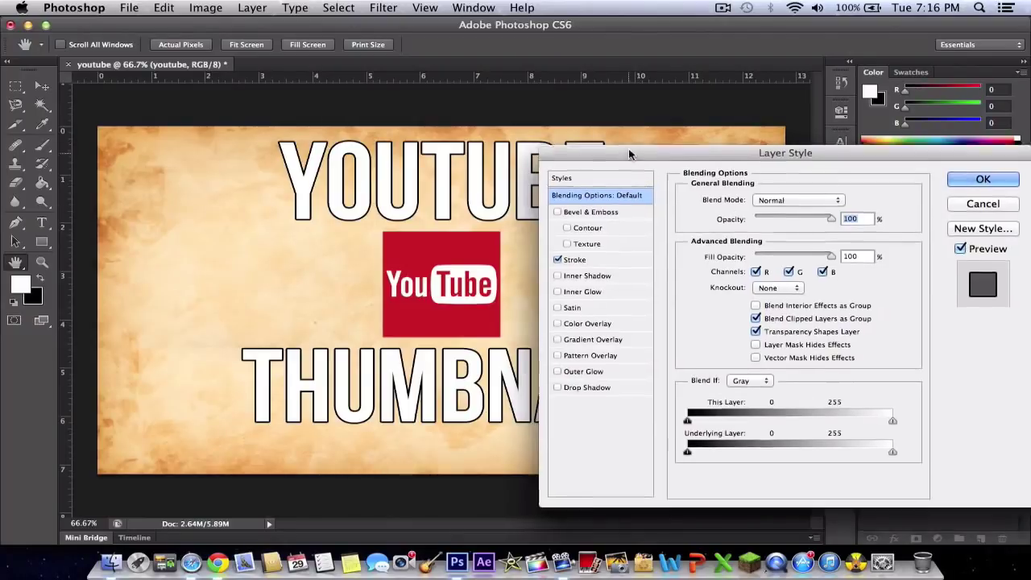
{"action": "mouse_move", "coordinate": [628, 148]}
{"action": "left_mouse_down"}
{"action": "mouse_move", "coordinate": [650, 123]}
{"action": "mouse_move", "coordinate": [773, 310]}
{"action": "mouse_move", "coordinate": [634, 158]}
{"action": "left_mouse_up"}
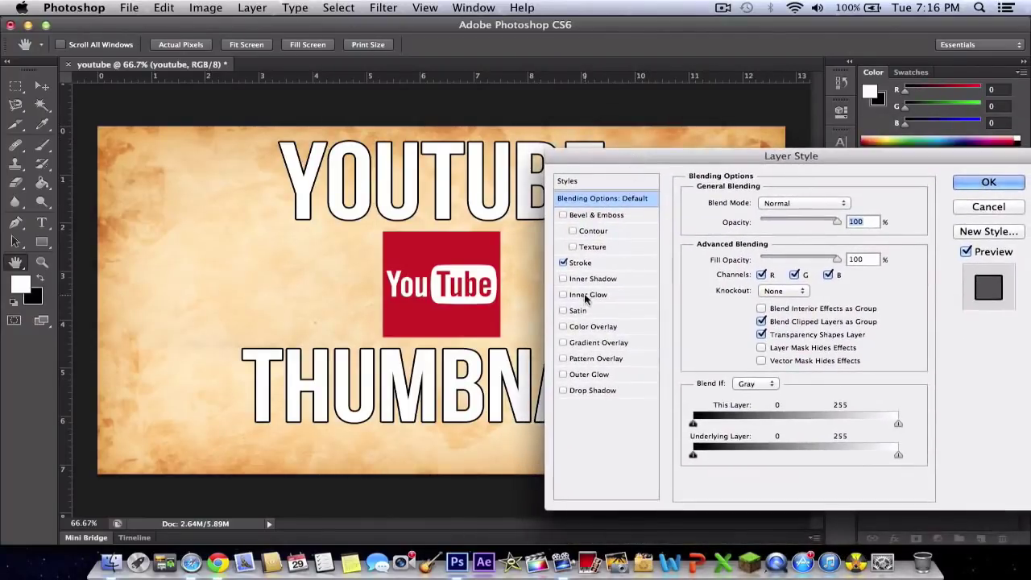
{"action": "left_click", "coordinate": [600, 342]}
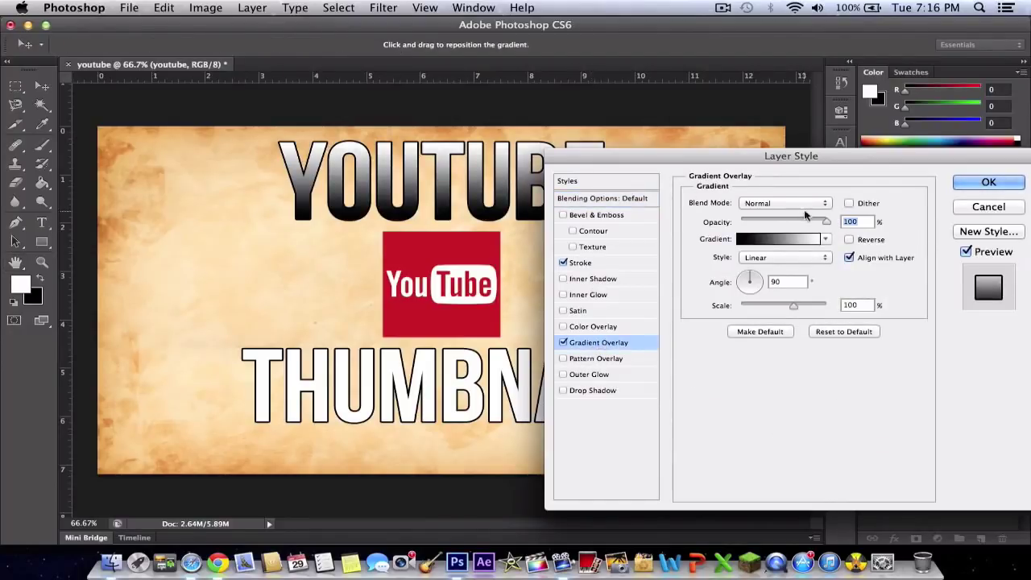
{"action": "left_click", "coordinate": [790, 239]}
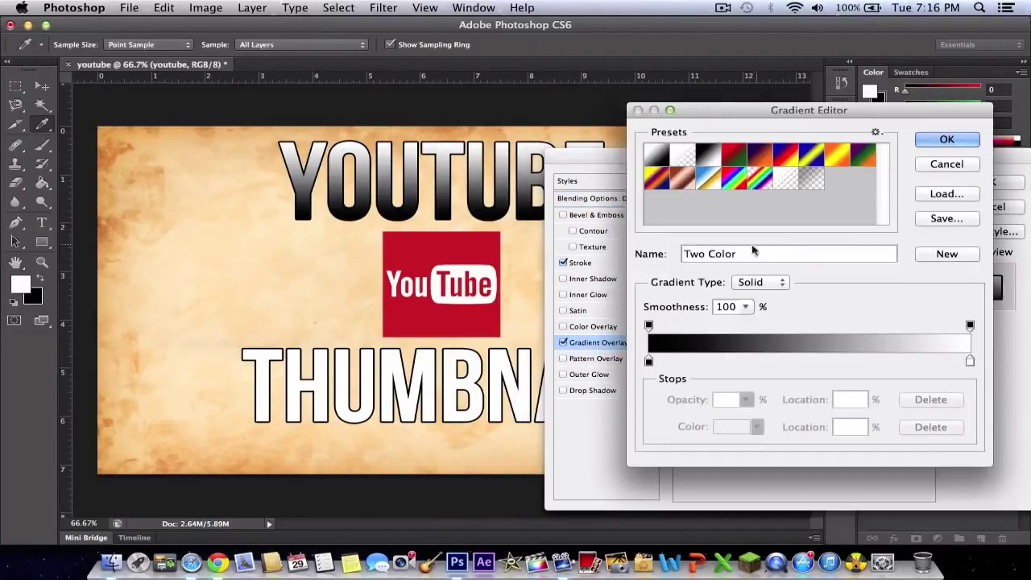
Set the gradient's left stop to the logo's sampled red and apply the red-to-white overlay
{"action": "left_click", "coordinate": [648, 361]}
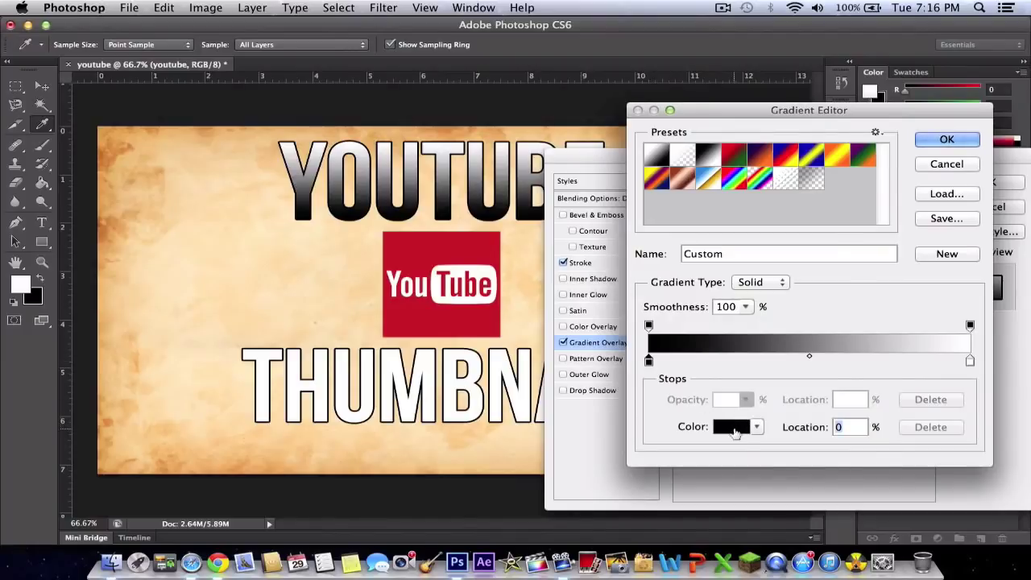
{"action": "left_click", "coordinate": [731, 427]}
{"action": "left_click_drag", "start_coordinate": [603, 306], "coordinate": [783, 136]}
{"action": "left_click", "coordinate": [465, 240]}
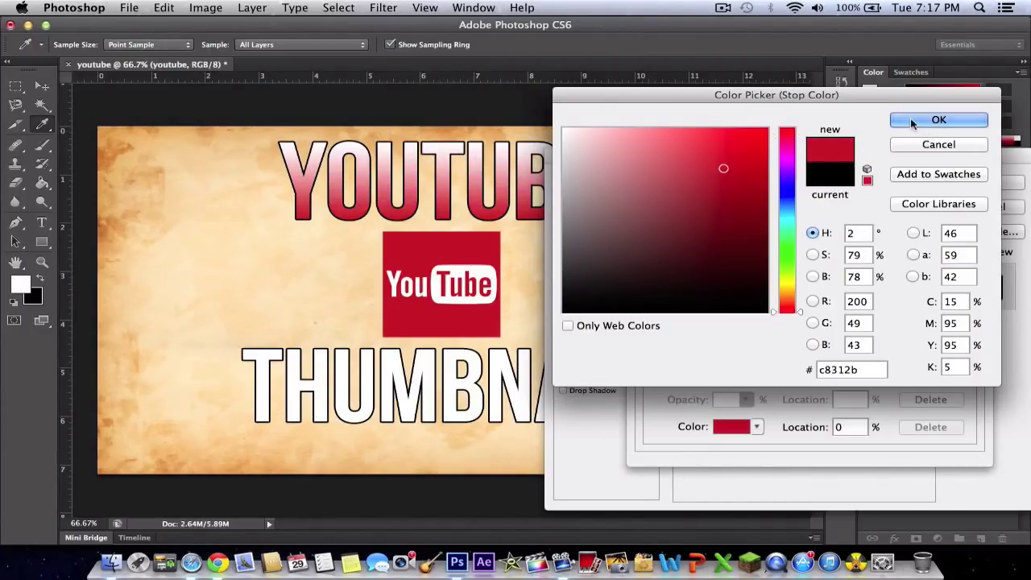
{"action": "left_click", "coordinate": [934, 120]}
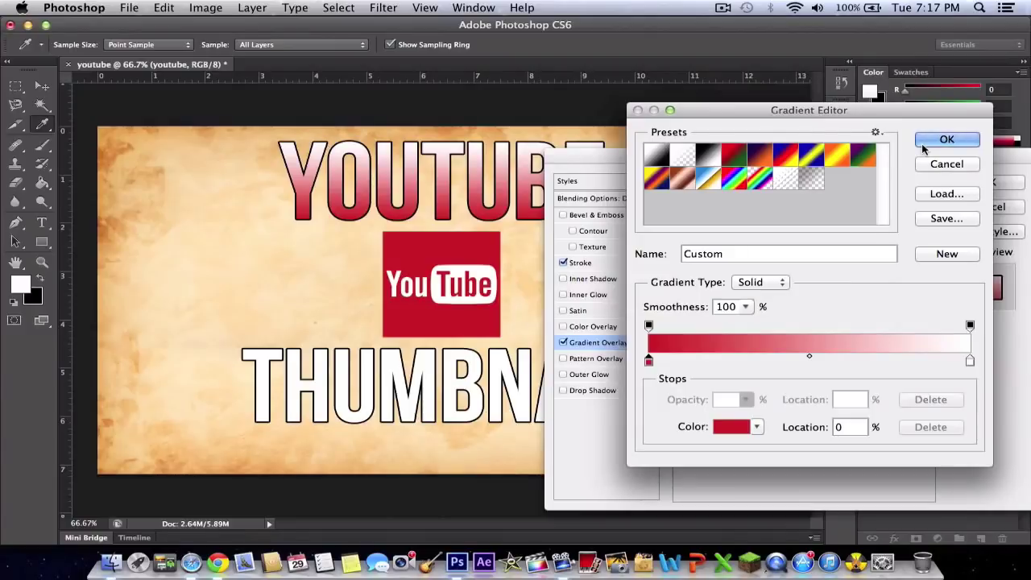
{"action": "left_click", "coordinate": [926, 143]}
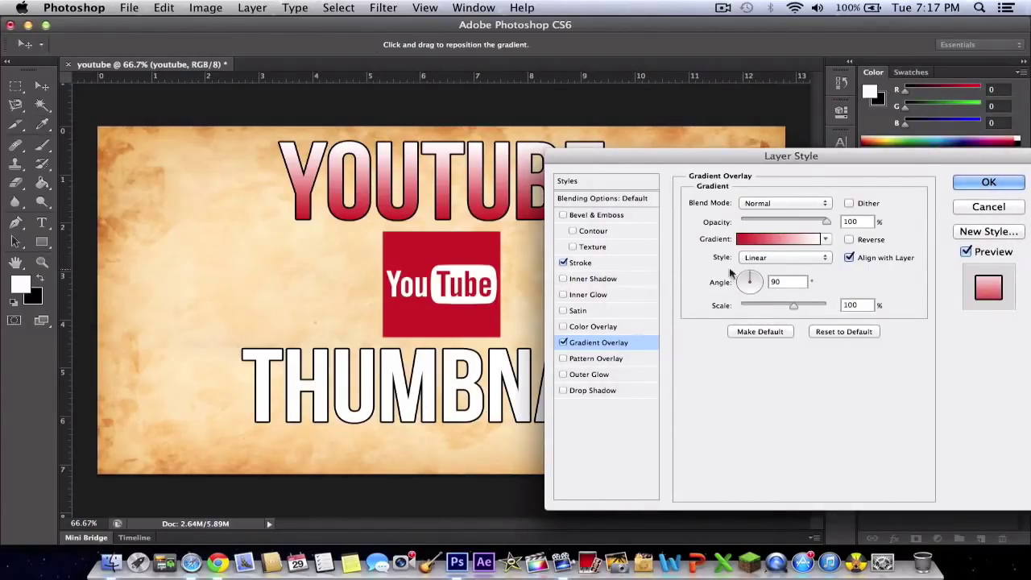
{"action": "left_click", "coordinate": [988, 183]}
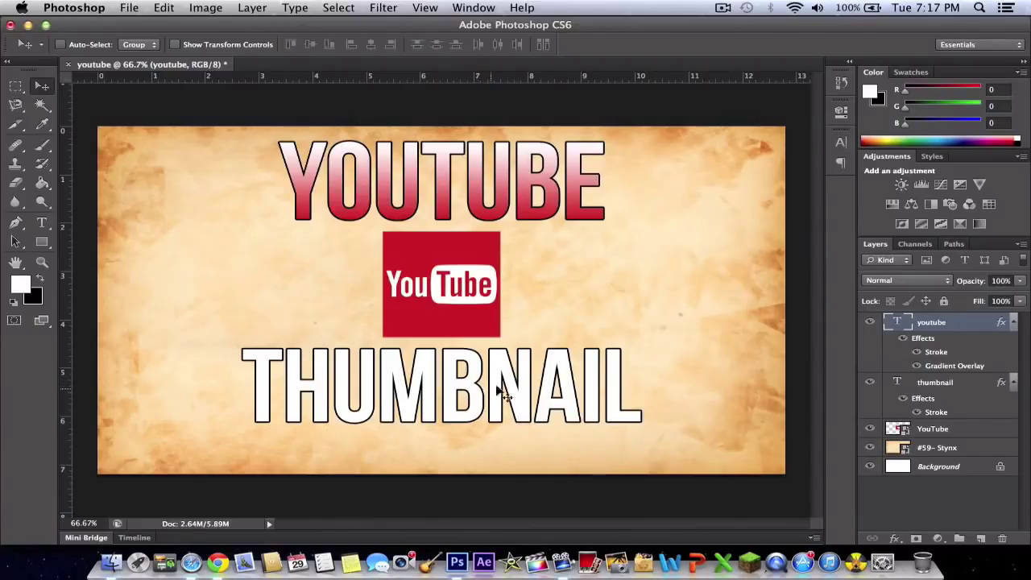
Copy the youtube layer's style and paste it onto the thumbnail layer
{"action": "right_click", "coordinate": [967, 324]}
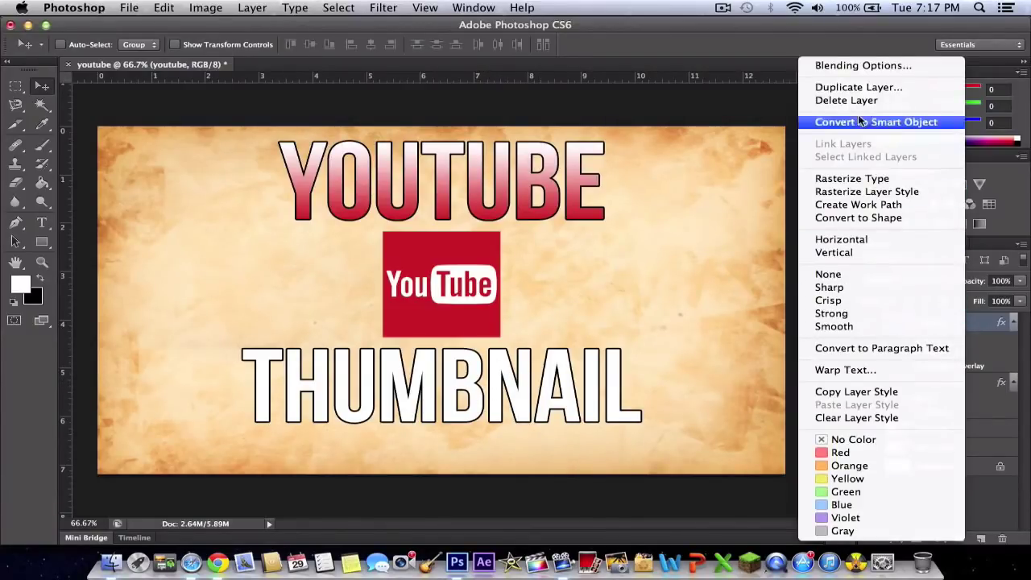
{"action": "left_click", "coordinate": [856, 391]}
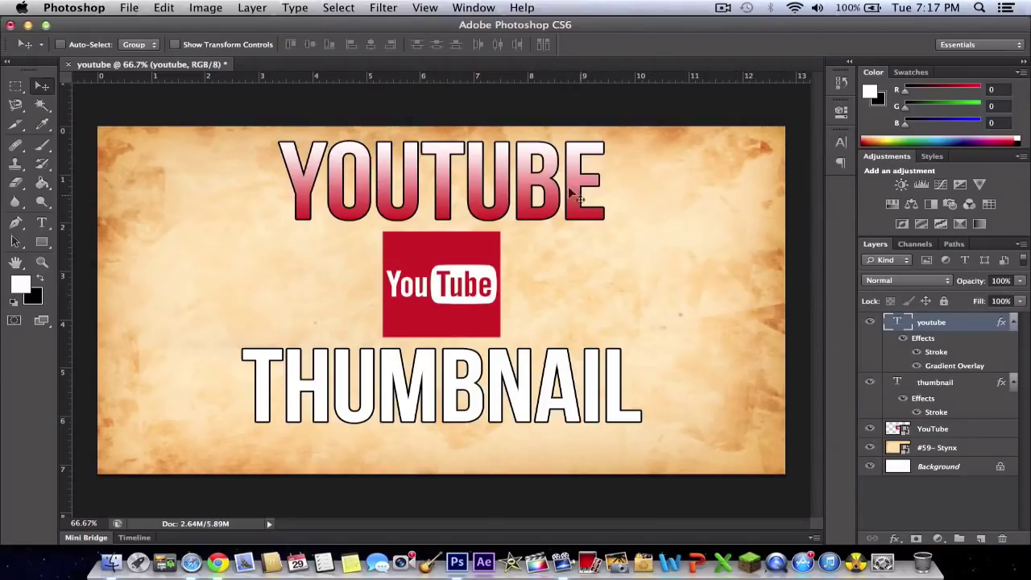
{"action": "left_click", "coordinate": [960, 389]}
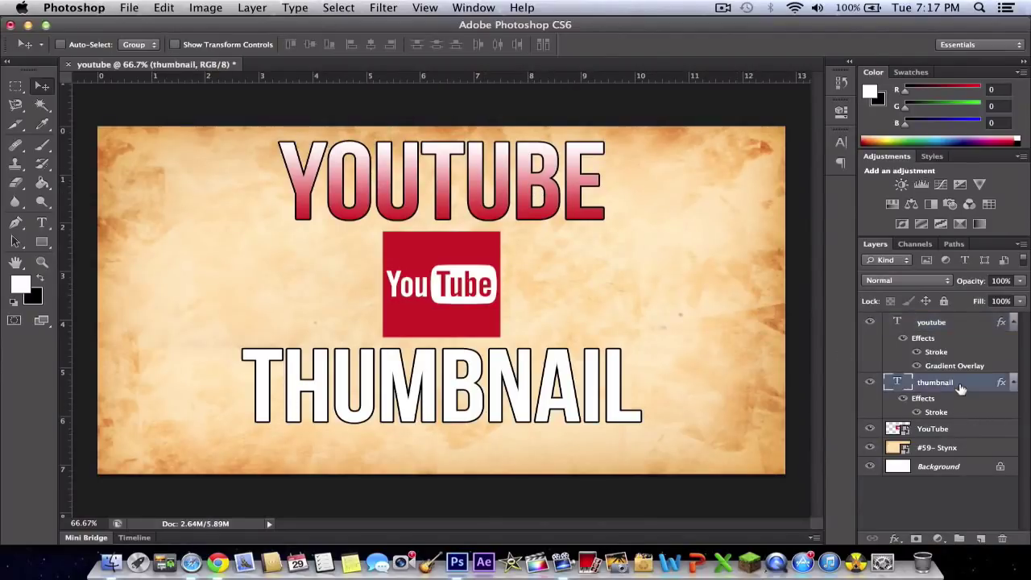
{"action": "right_click", "coordinate": [969, 386]}
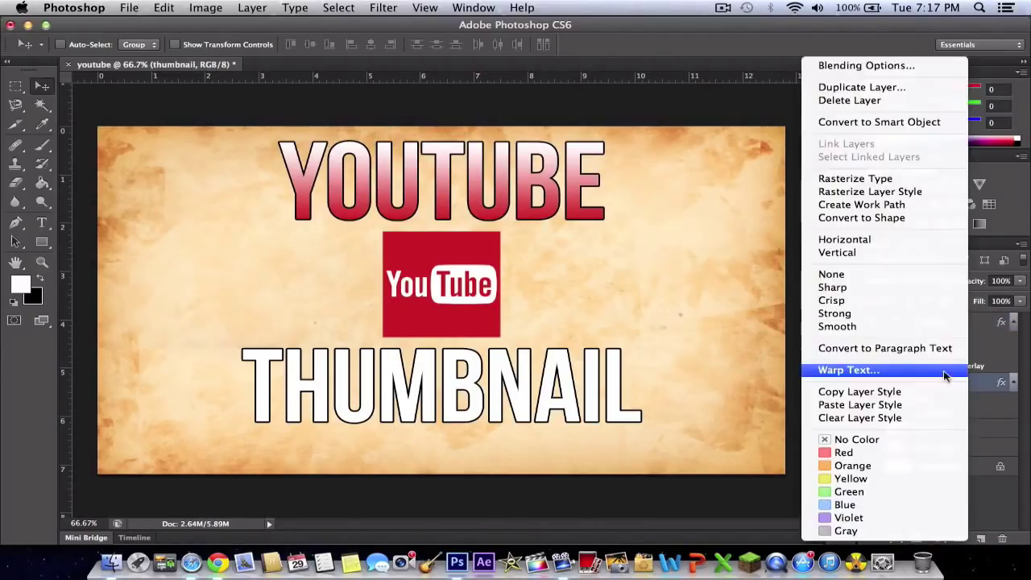
{"action": "left_click", "coordinate": [894, 404]}
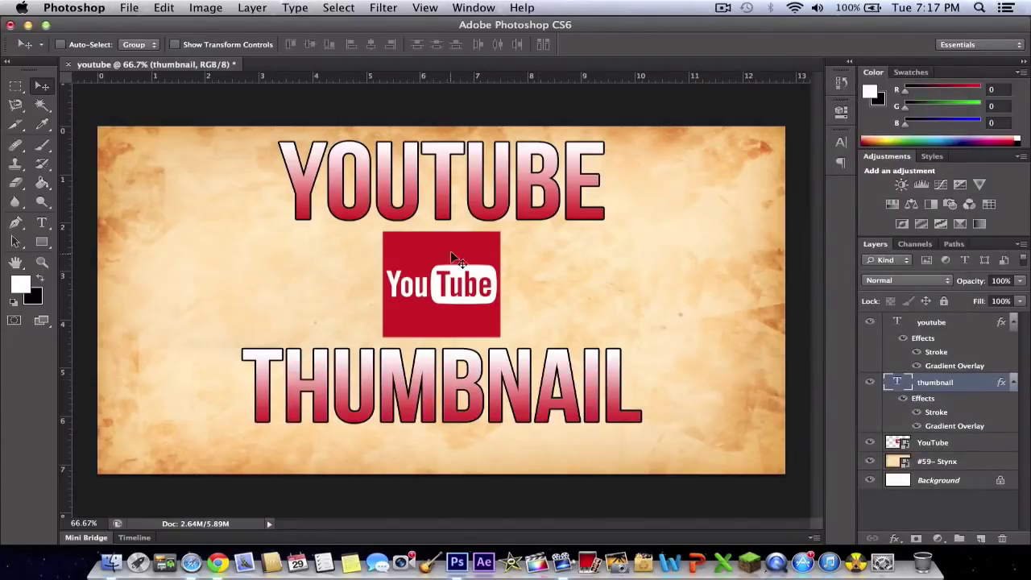